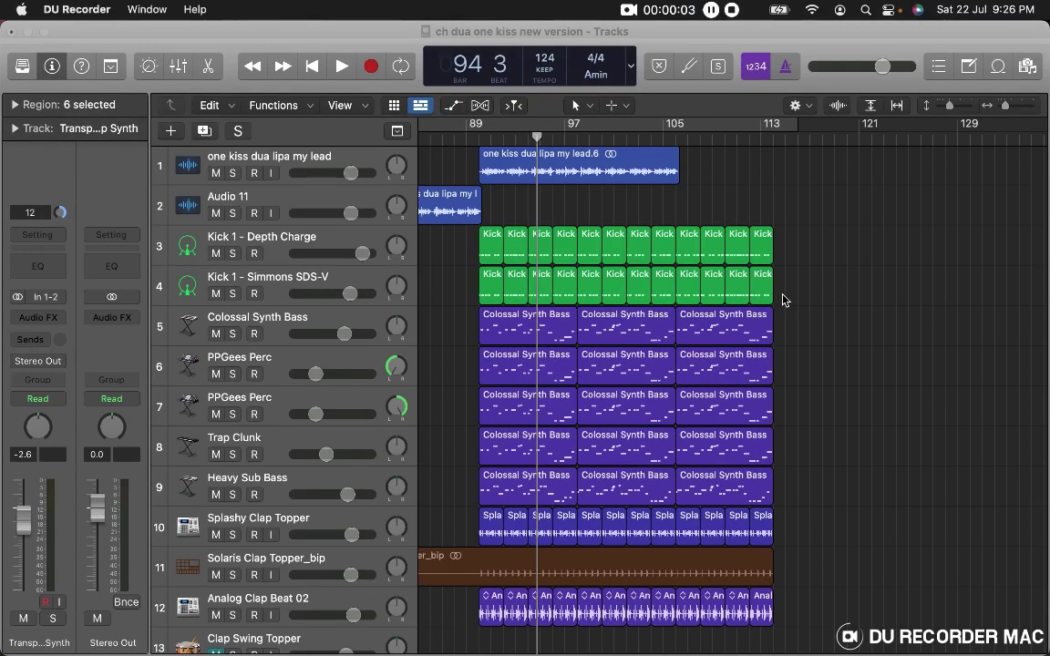
# Deselect the regions, step the playhead back to bar 90, and mute track 17's audio sample.
pyautogui.click(783, 300)
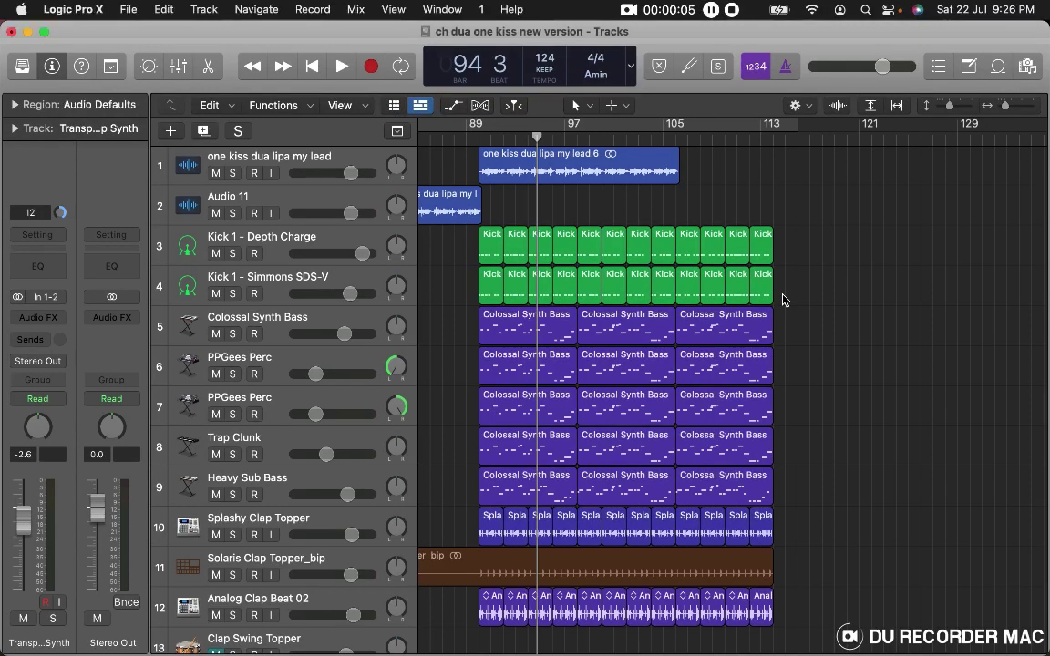
pyautogui.press(',')
pyautogui.press(',')
pyautogui.press(',')
pyautogui.press(',')
pyautogui.press(',')
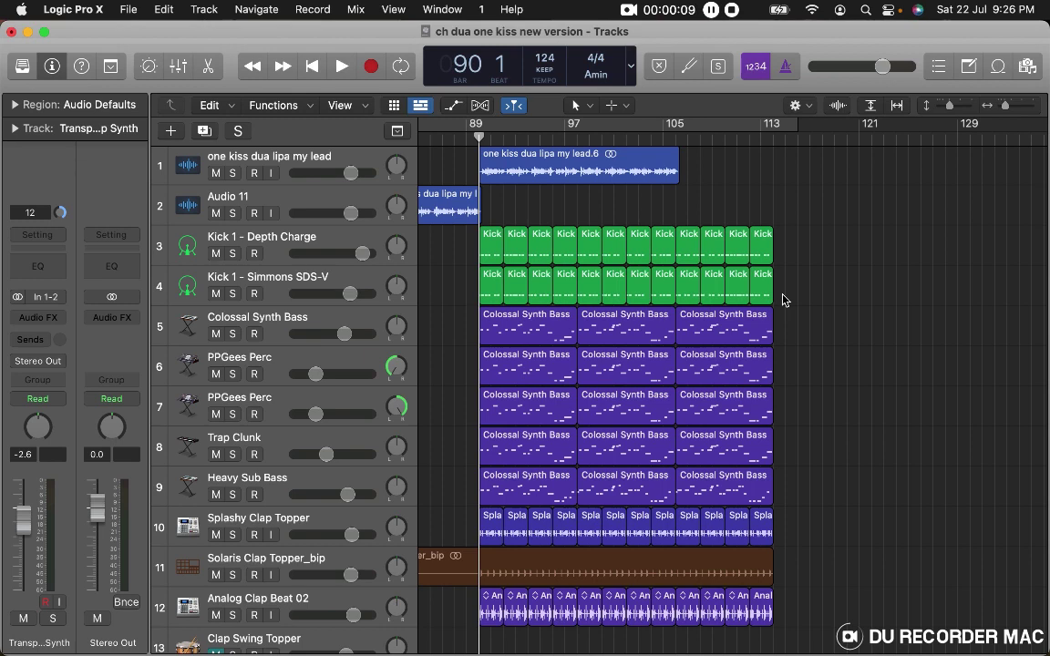
pyautogui.scroll(-5, 783, 300)
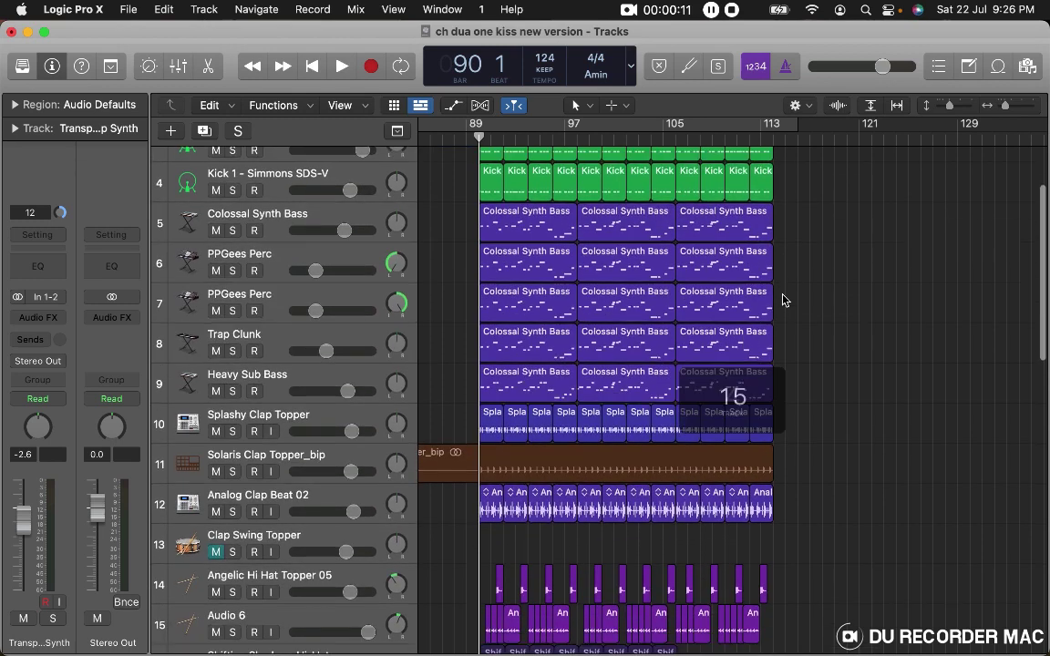
pyautogui.scroll(5, 782, 300)
pyautogui.scroll(-10, 782, 300)
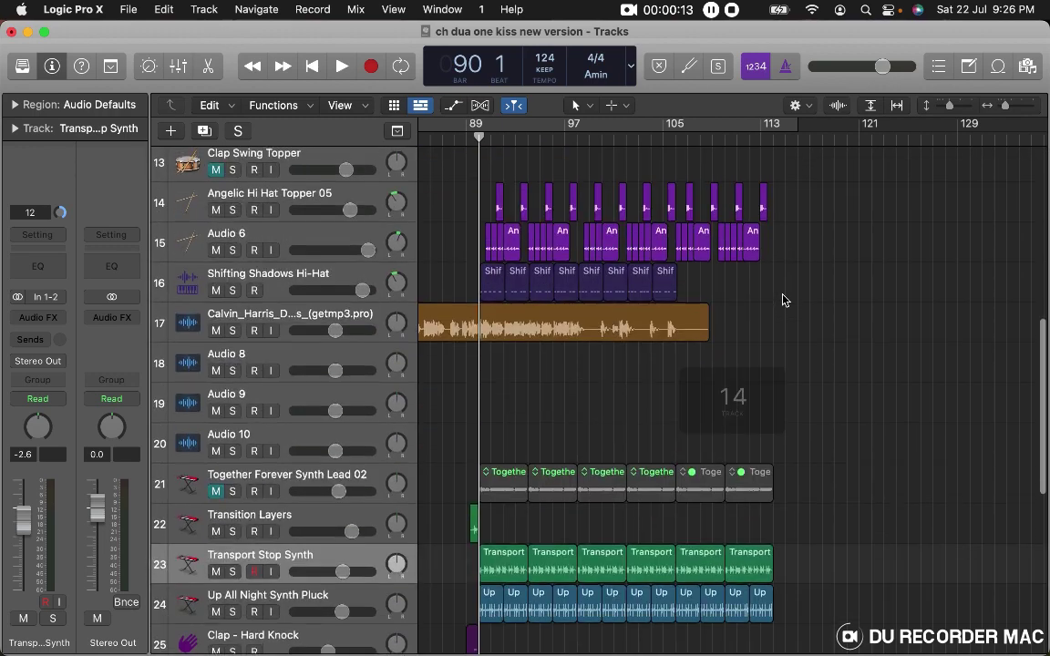
pyautogui.click(216, 331)
pyautogui.scroll(10, 754, 297)
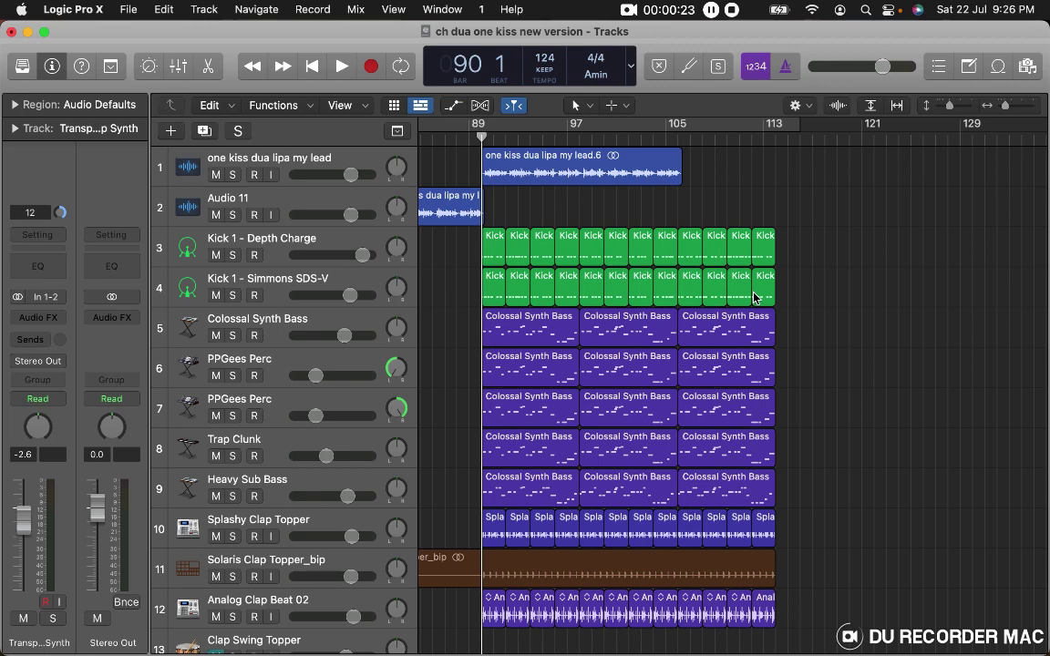
pyautogui.scroll(-2, 754, 297)
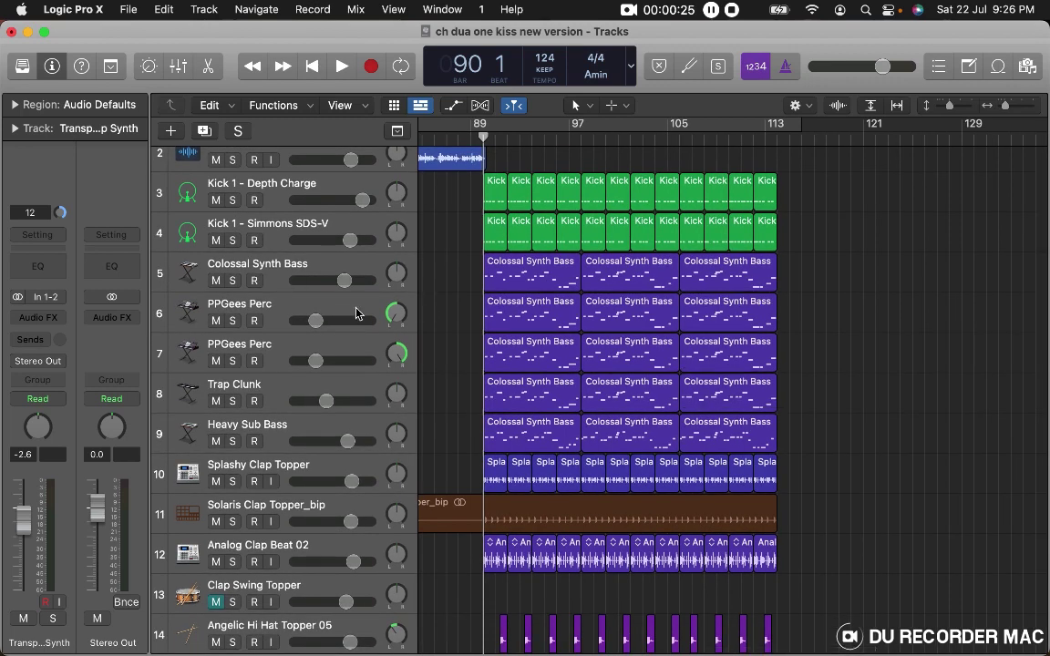
pyautogui.scroll(3, 565, 280)
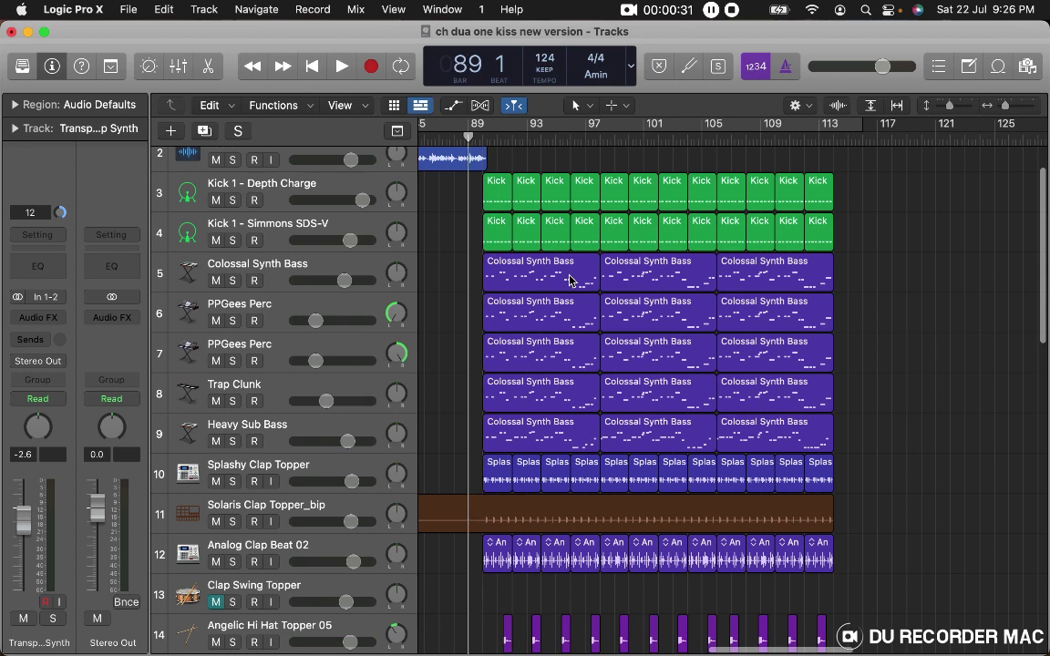
pyautogui.press('space')
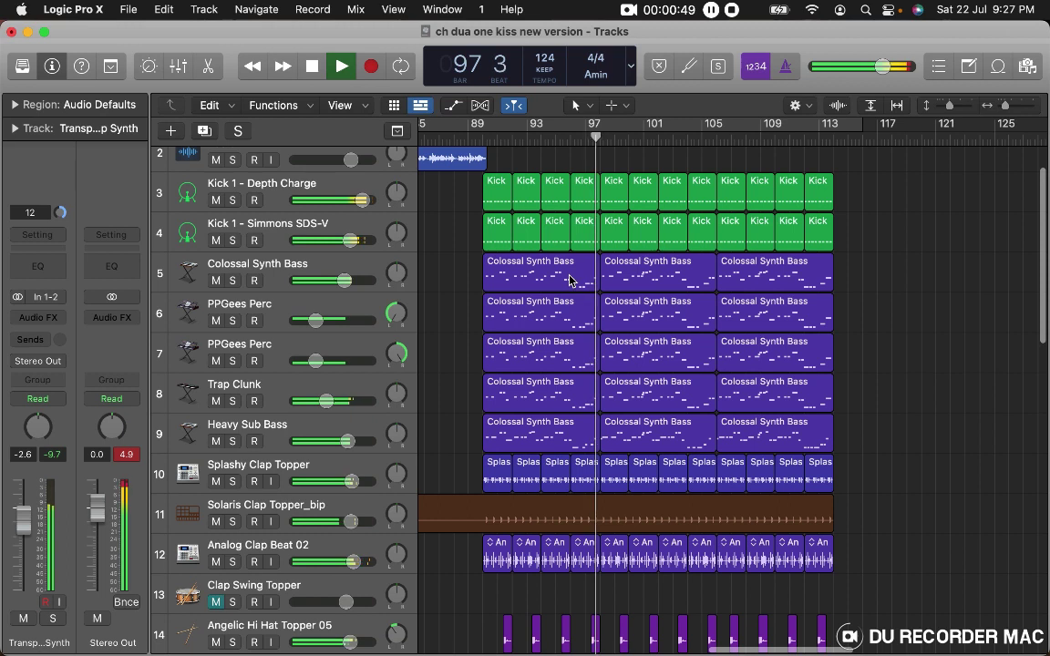
pyautogui.press('space')
pyautogui.press(',')
pyautogui.press(',')
pyautogui.press(',')
pyautogui.press(',')
pyautogui.press(',')
pyautogui.press(',')
pyautogui.press(',')
pyautogui.press(',')
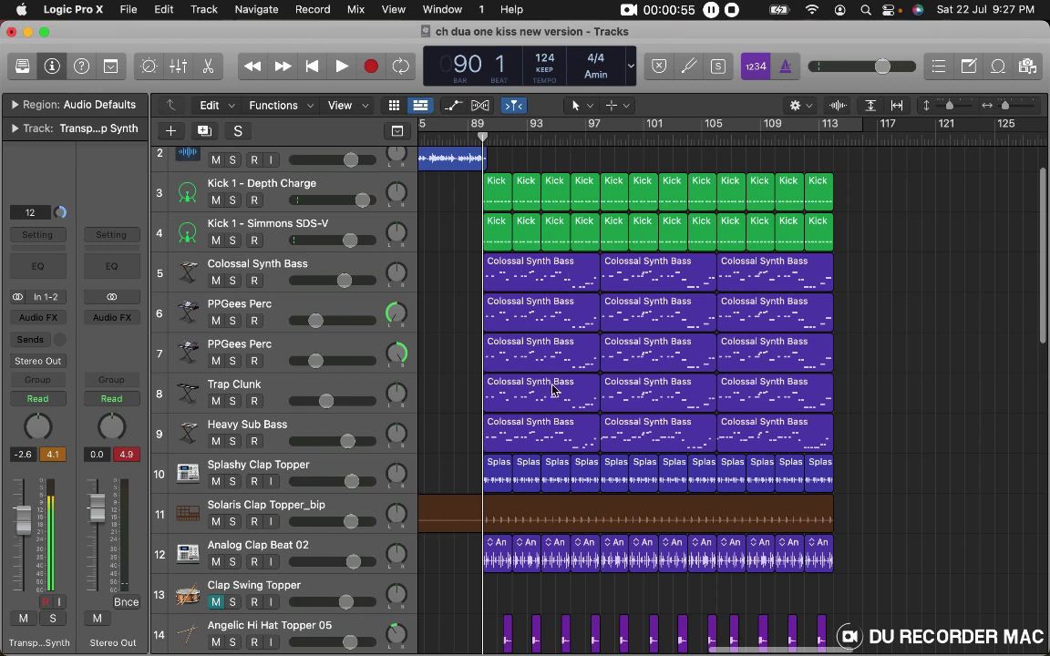
# Solo tracks 5 through 9 and play them, zoomed in on bars 89 to 101.
pyautogui.moveTo(232, 281); pyautogui.dragTo(239, 438)
pyautogui.press('super+Right')
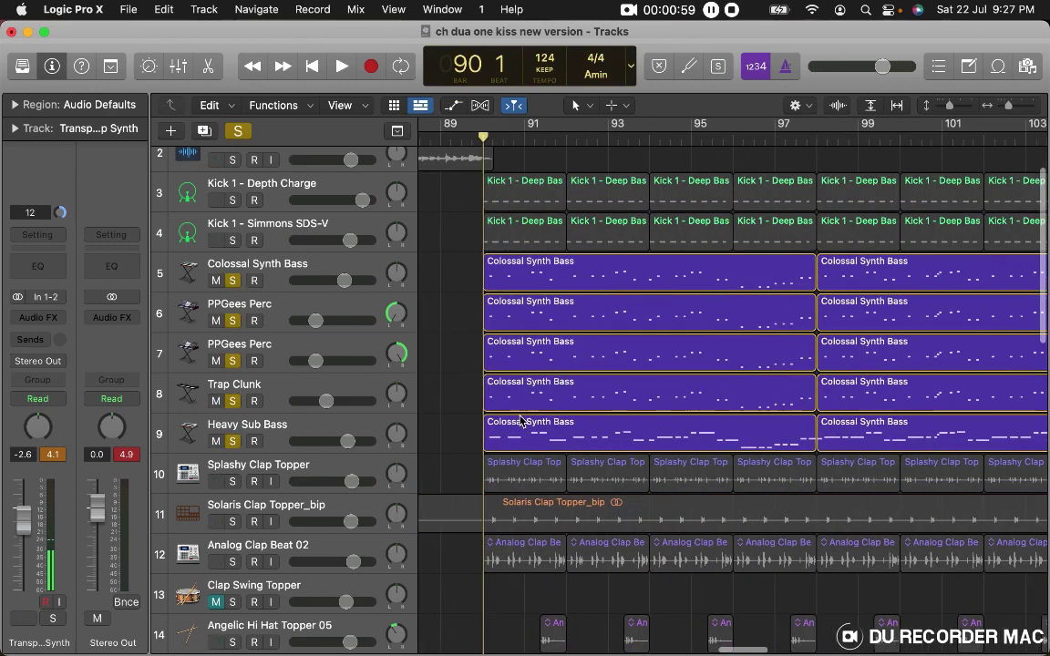
pyautogui.press('space')
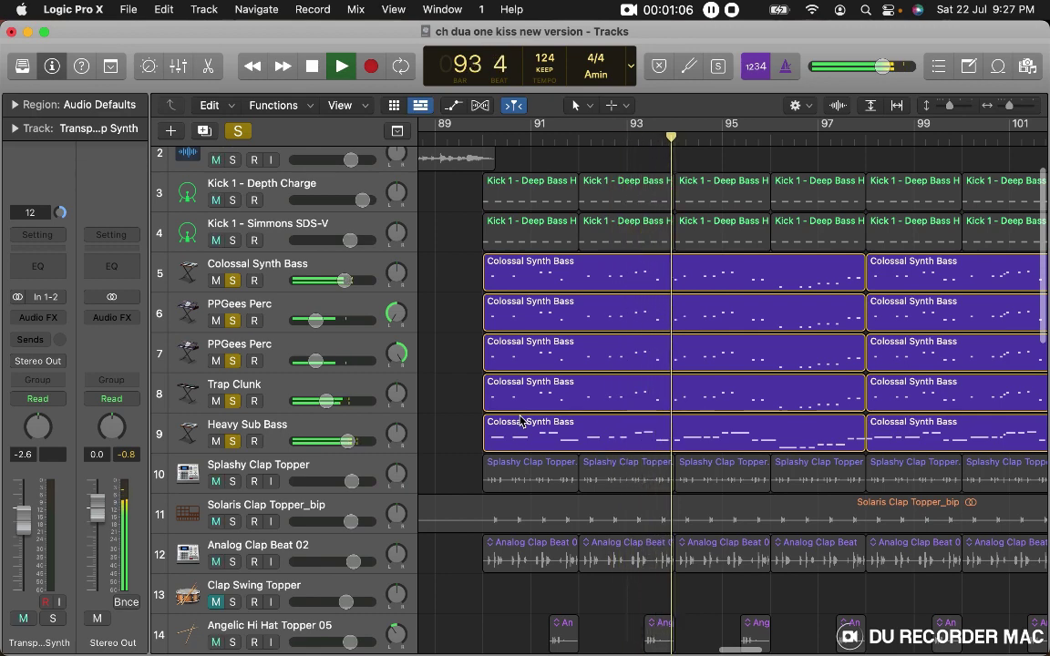
pyautogui.press('space')
# Unsolo tracks 5–8, play Heavy Sub Bass alone from bar 90, and select its track.
pyautogui.moveTo(233, 280); pyautogui.dragTo(228, 395)
pyautogui.press(',')
pyautogui.press(',')
pyautogui.press(',')
pyautogui.press(',')
pyautogui.press(',')
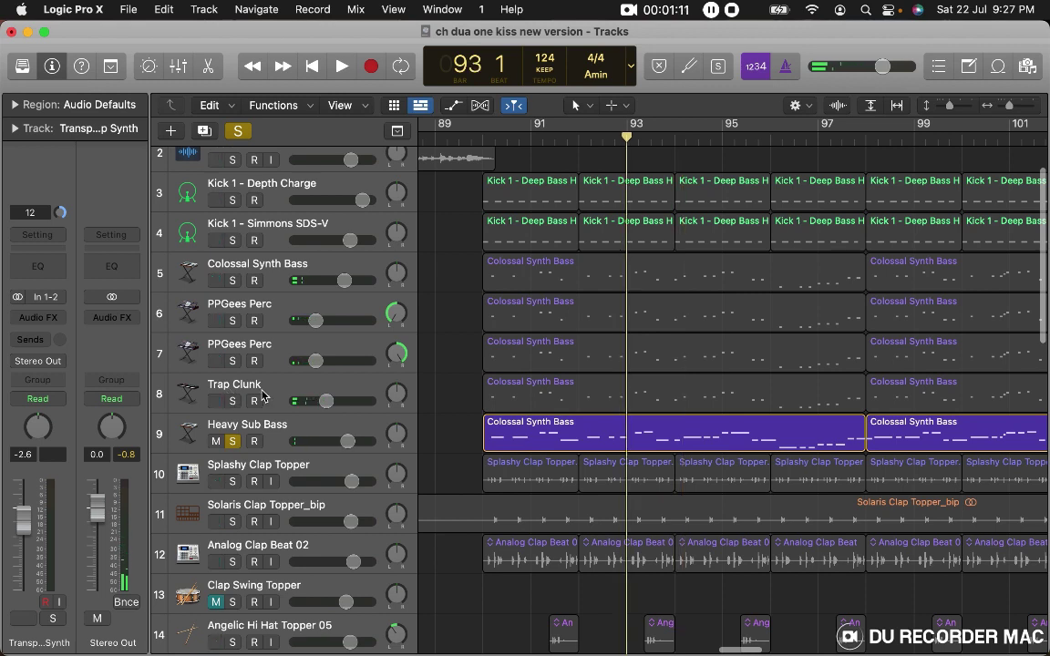
pyautogui.press('.')
pyautogui.press('space')
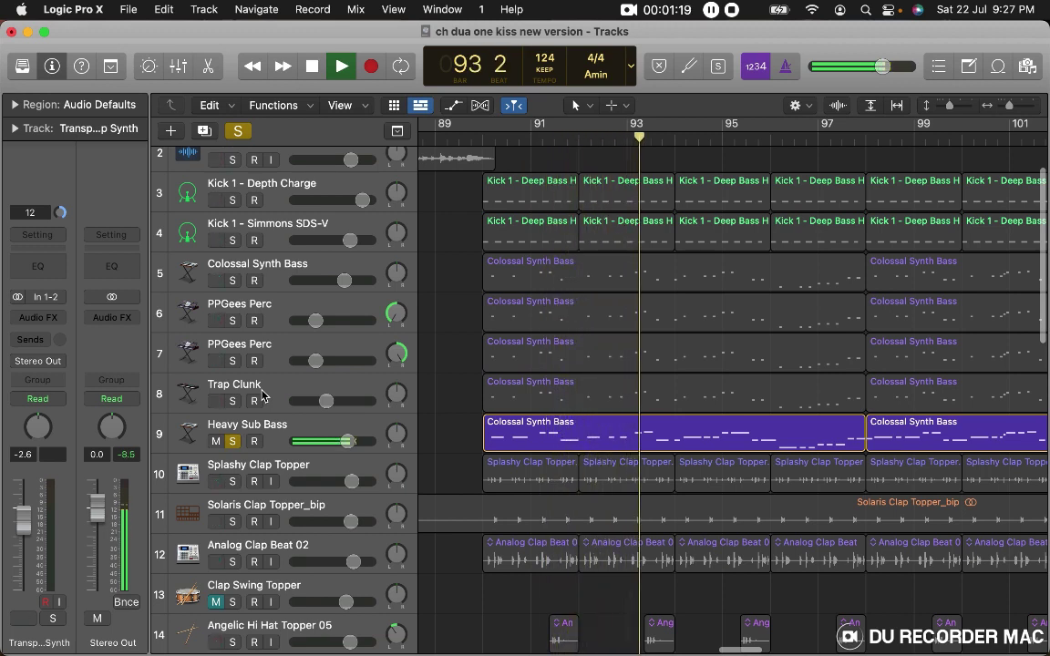
pyautogui.press('space')
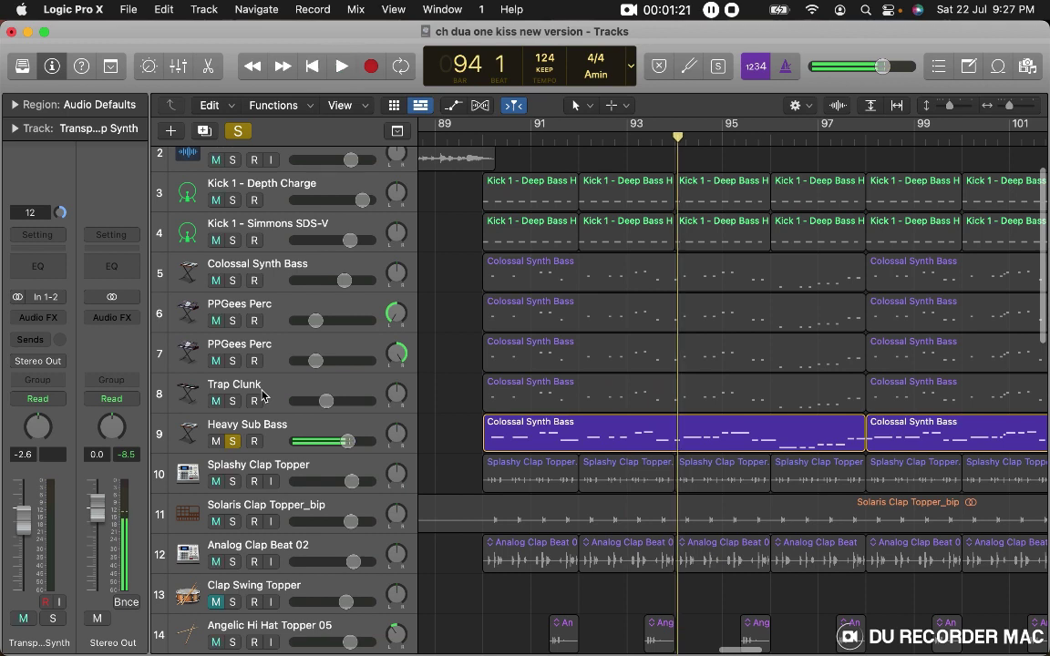
pyautogui.click(329, 430)
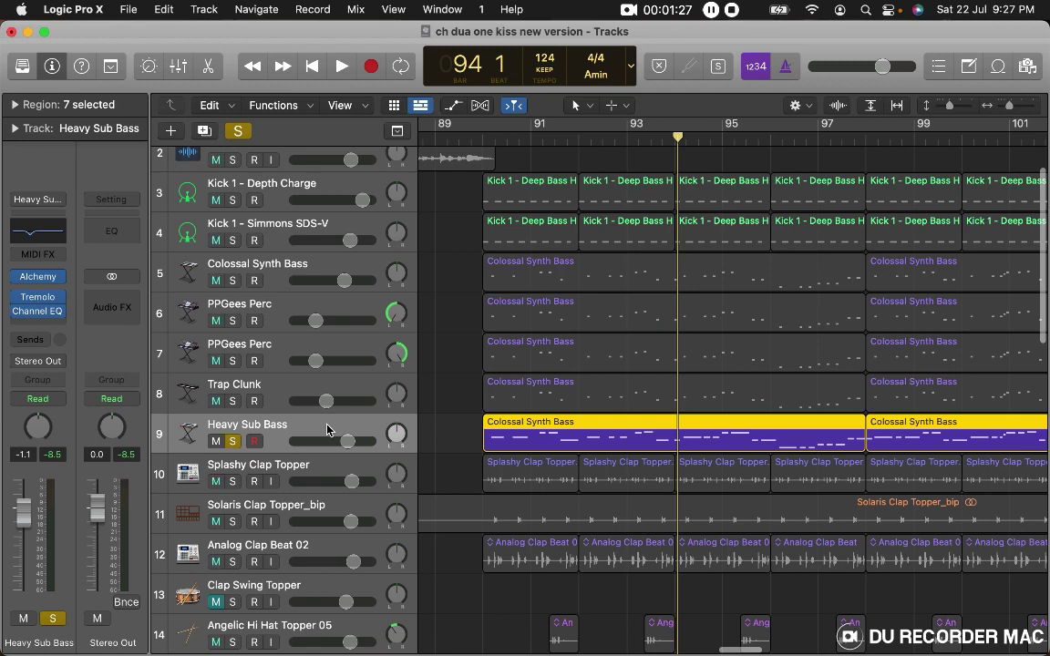
# Play the soloed Heavy Sub Bass twice from bar 90, stopping each time.
pyautogui.scroll(-3, 328, 430)
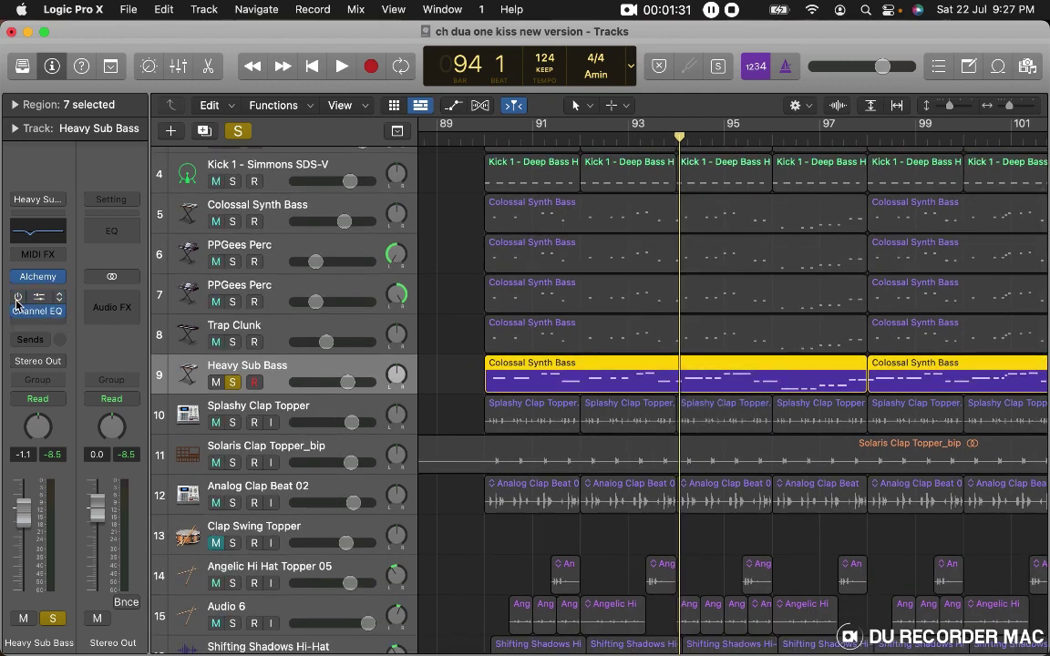
pyautogui.click(511, 137)
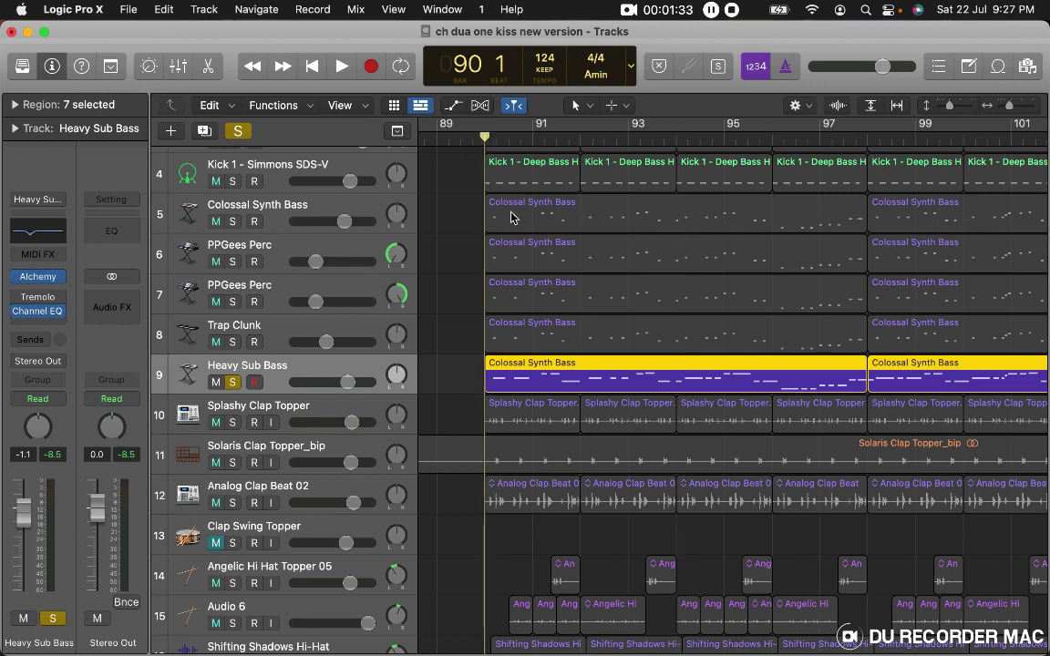
pyautogui.press('space')
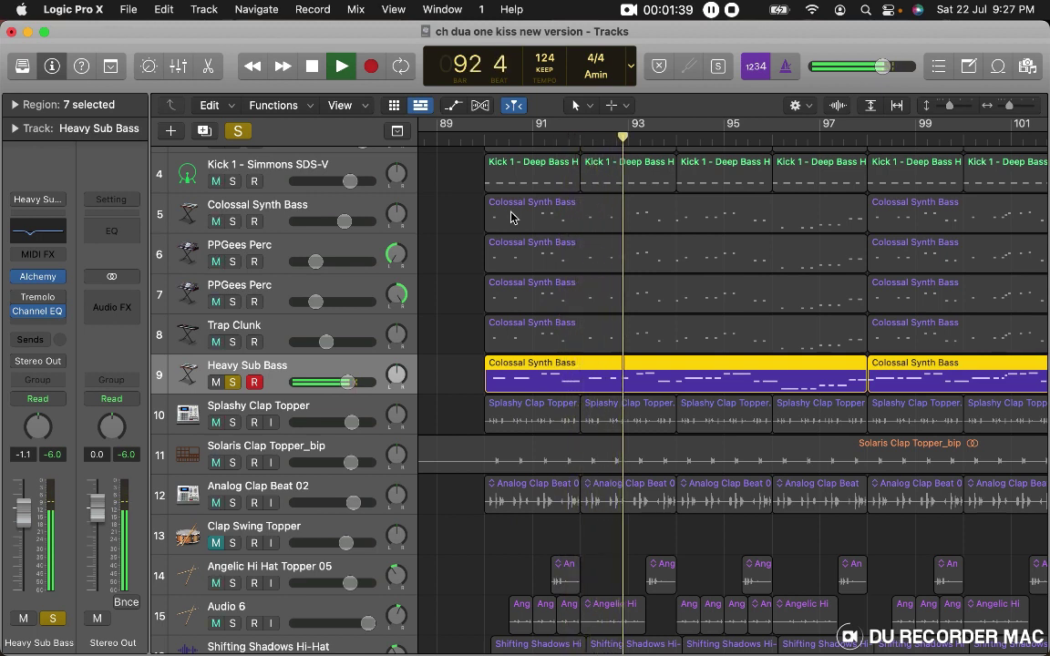
pyautogui.press('space')
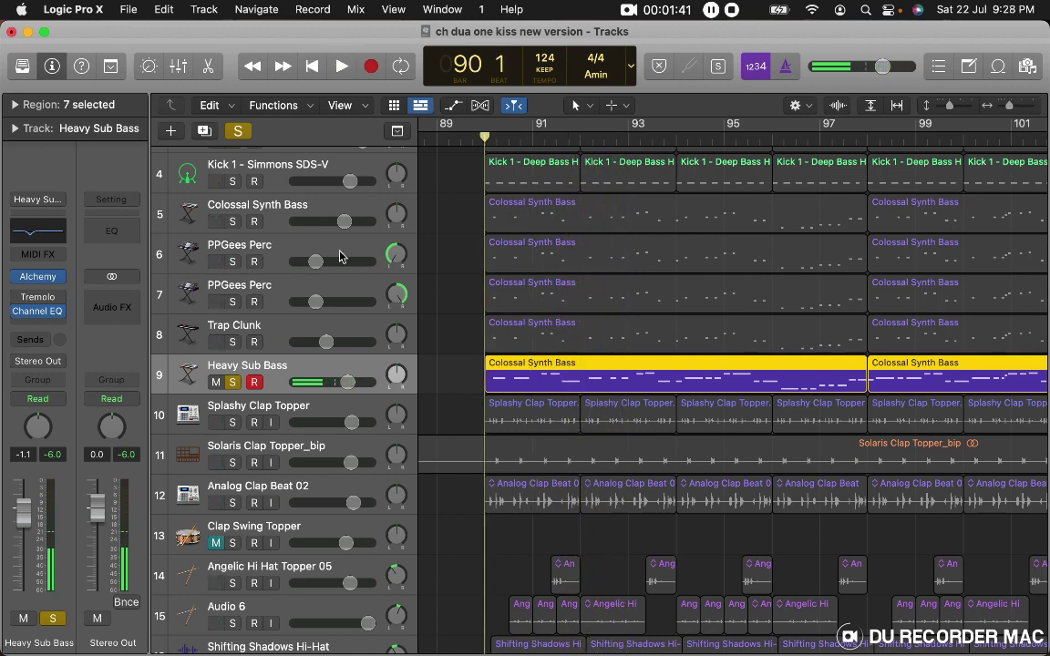
pyautogui.moveTo(22, 306)
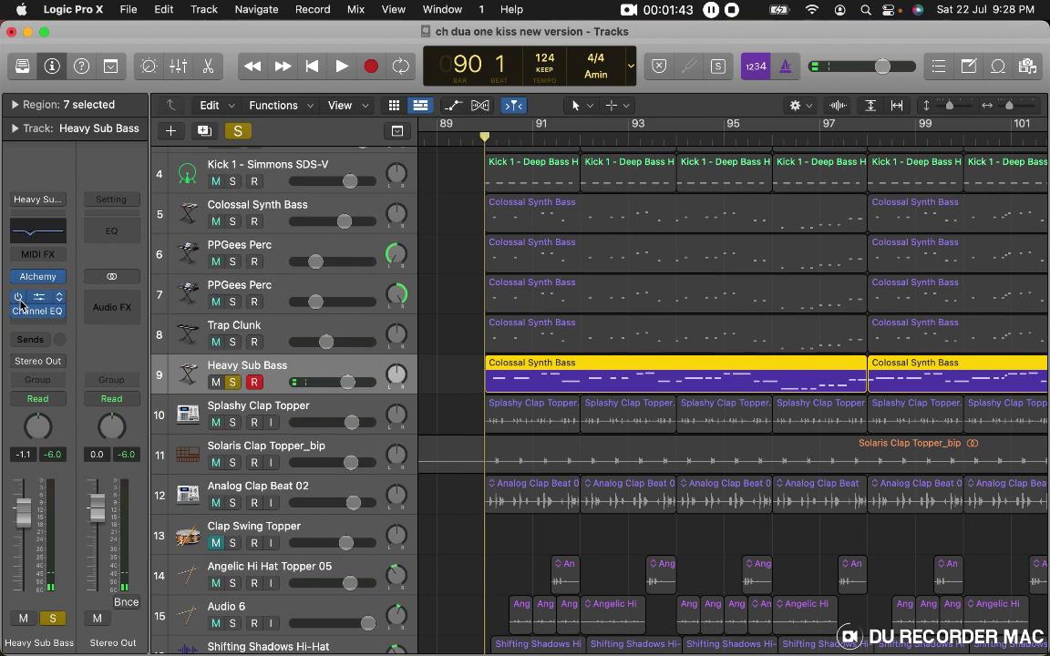
pyautogui.press('space')
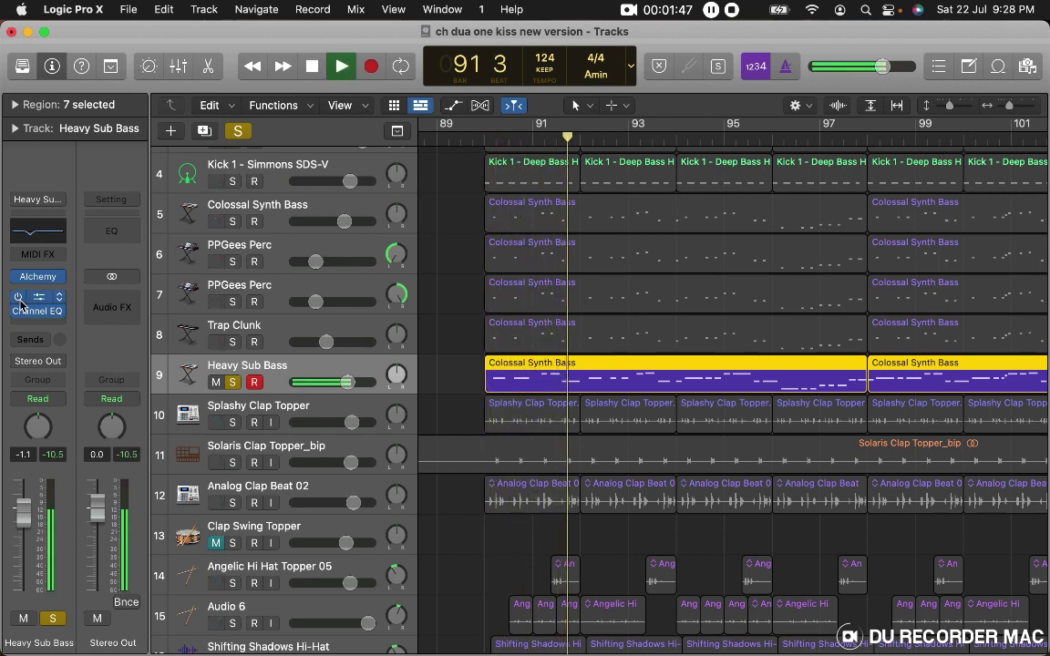
pyautogui.press('space')
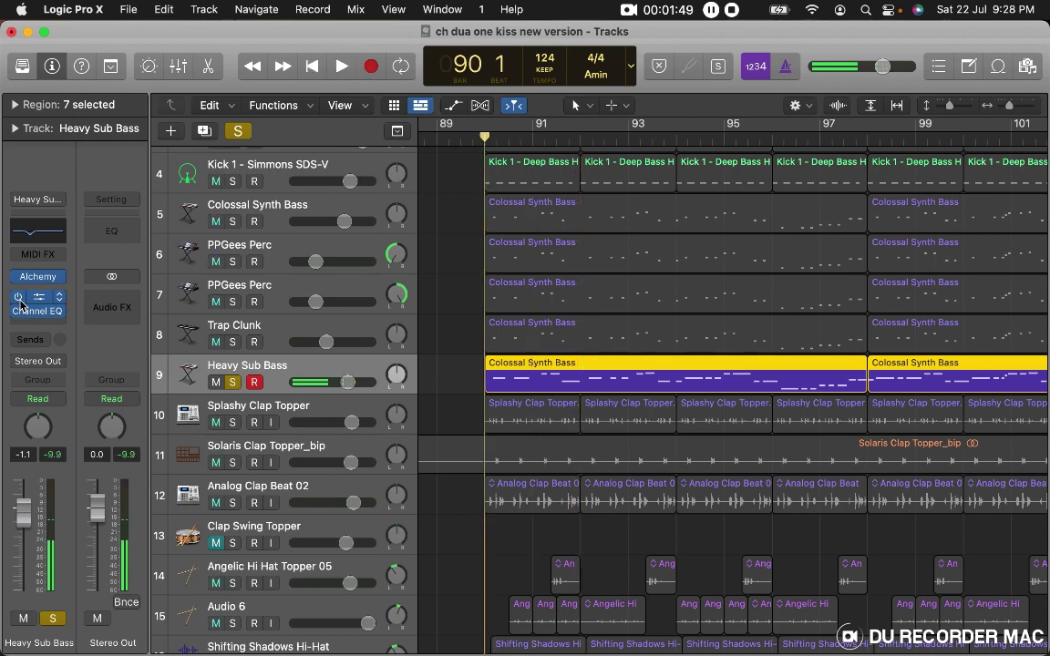
# Load a Dual Mono Tremolo into the Heavy Sub Bass effect slot, then close its window.
pyautogui.click(64, 302)
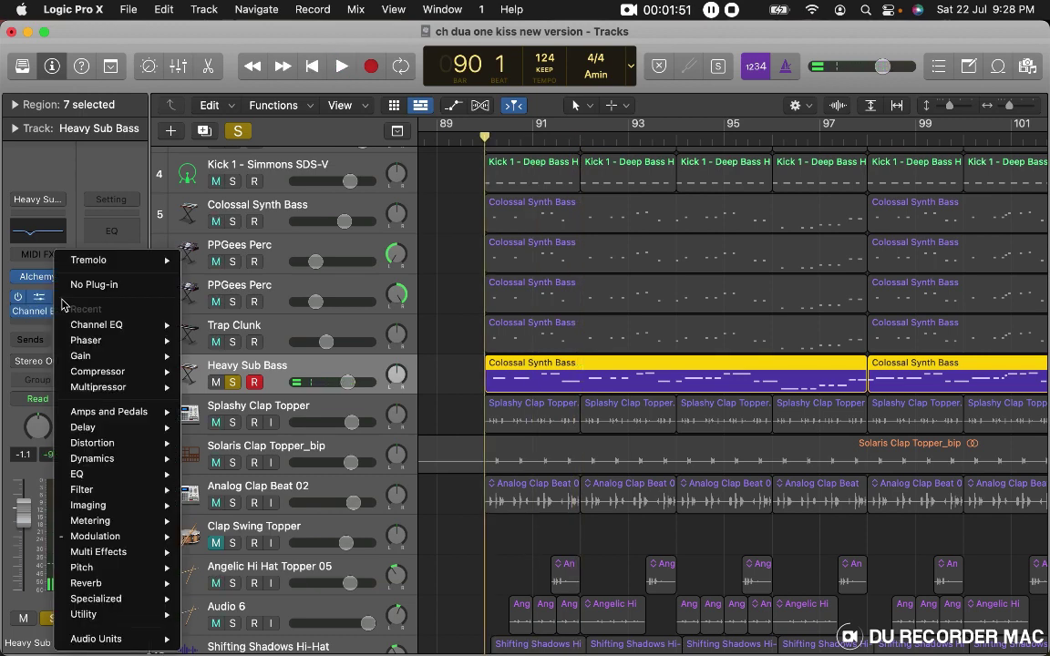
pyautogui.moveTo(125, 538)
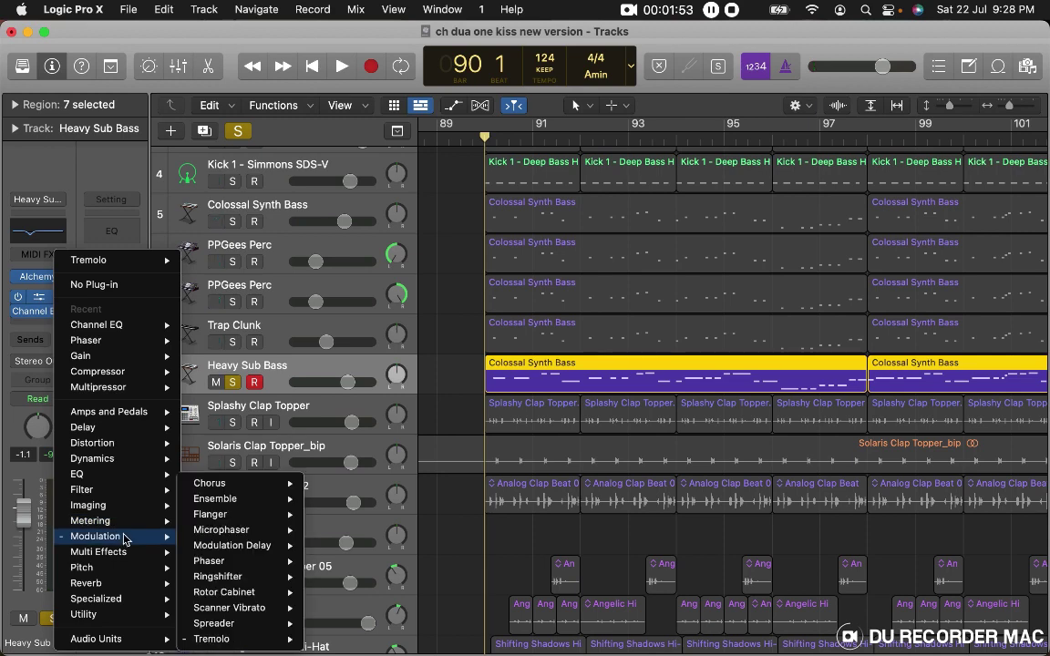
pyautogui.moveTo(258, 638)
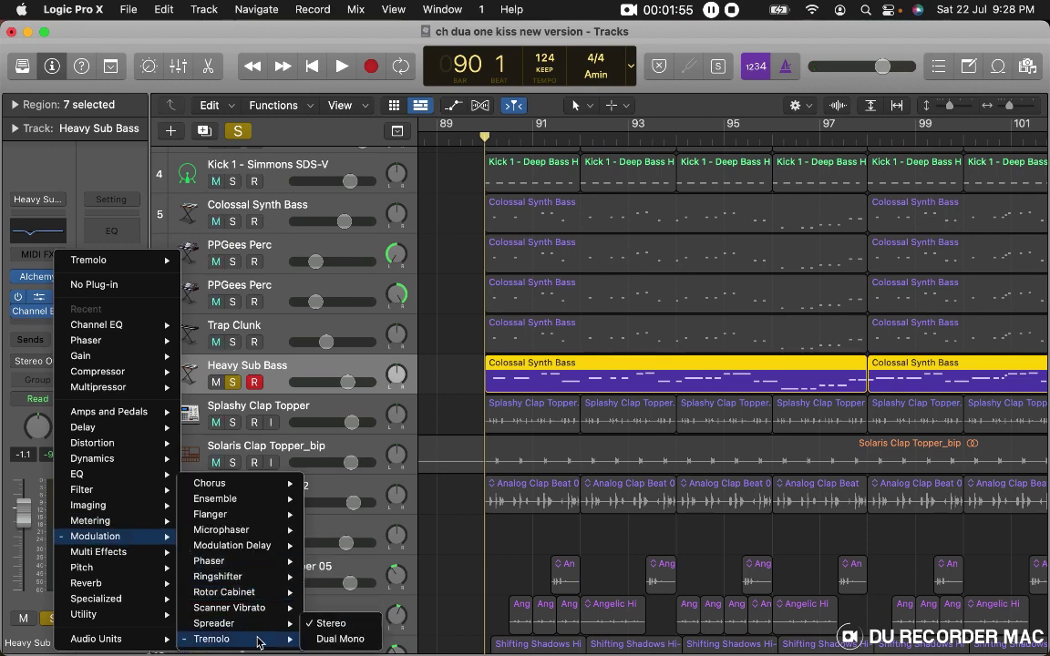
pyautogui.click(336, 640)
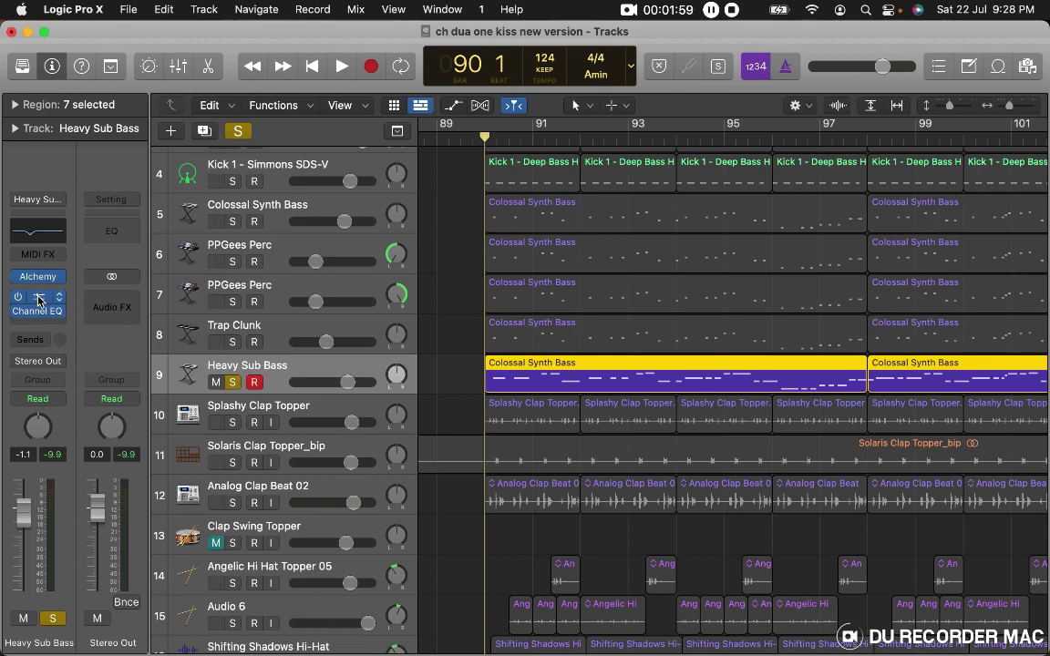
pyautogui.moveTo(715, 243); pyautogui.dragTo(697, 125)
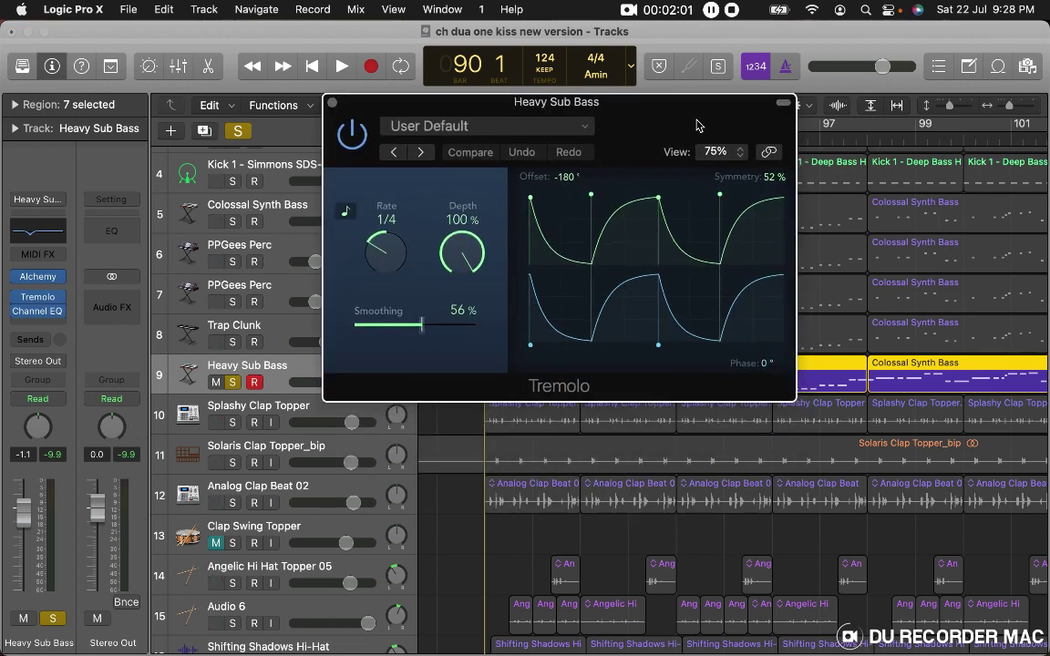
pyautogui.click(332, 106)
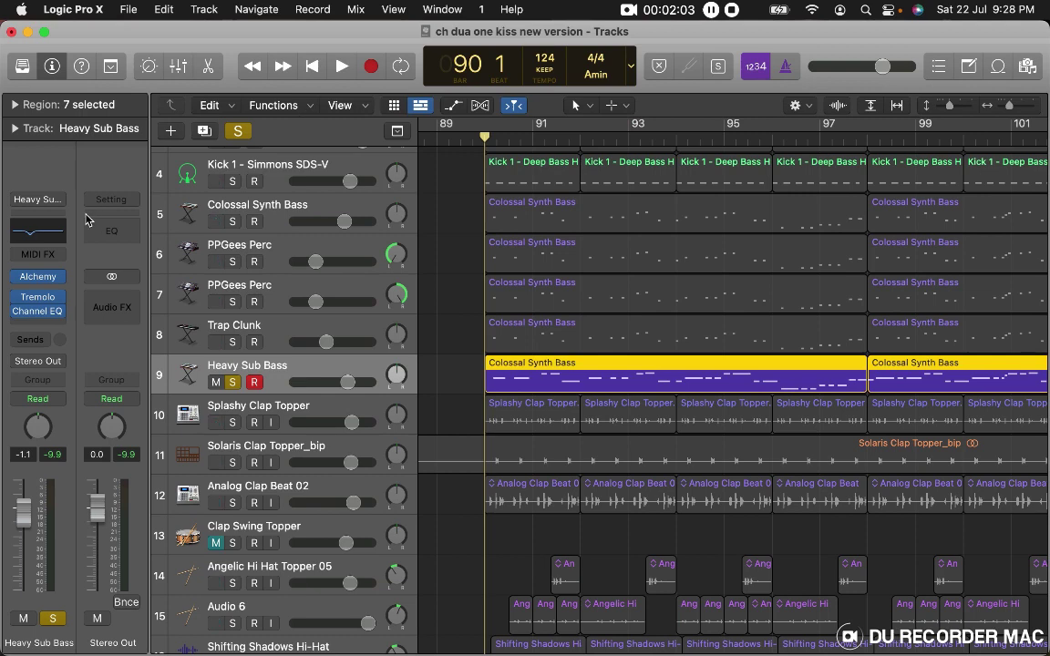
# Insert a stereo Tremolo on Heavy Sub Bass in the next Audio FX slot.
pyautogui.click(47, 324)
pyautogui.click(11, 274)
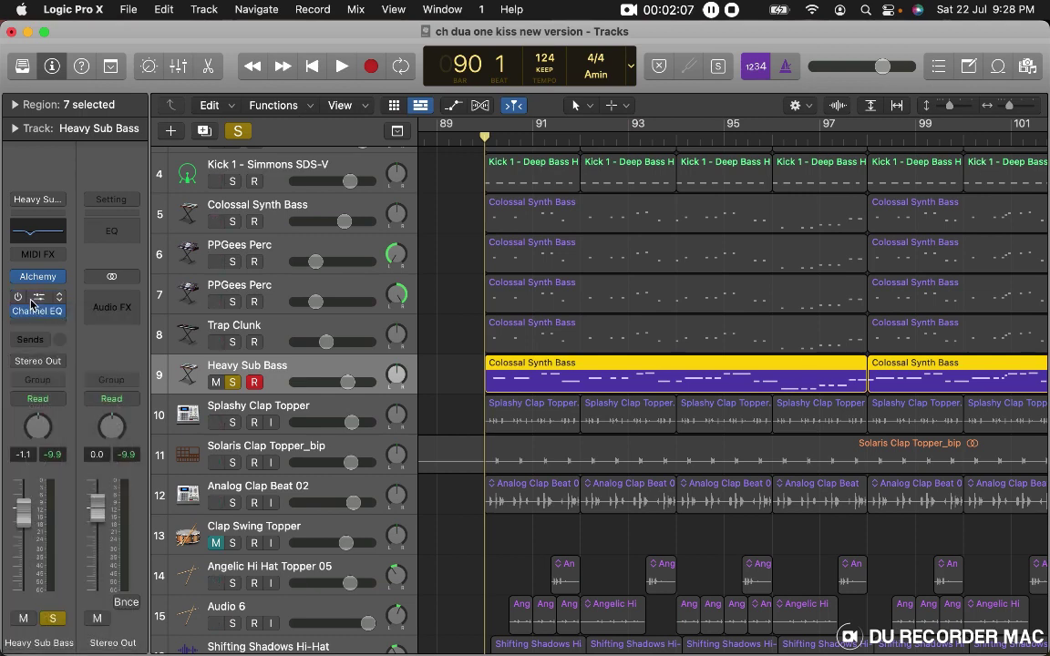
pyautogui.click(30, 308)
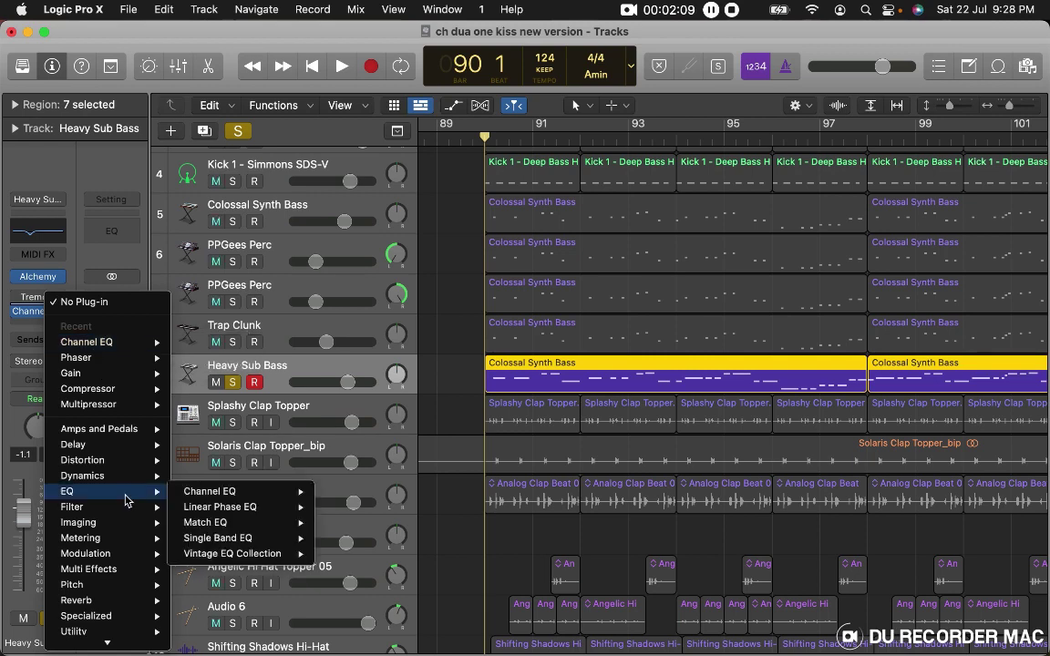
pyautogui.moveTo(116, 573)
pyautogui.moveTo(101, 553)
pyautogui.moveTo(252, 627)
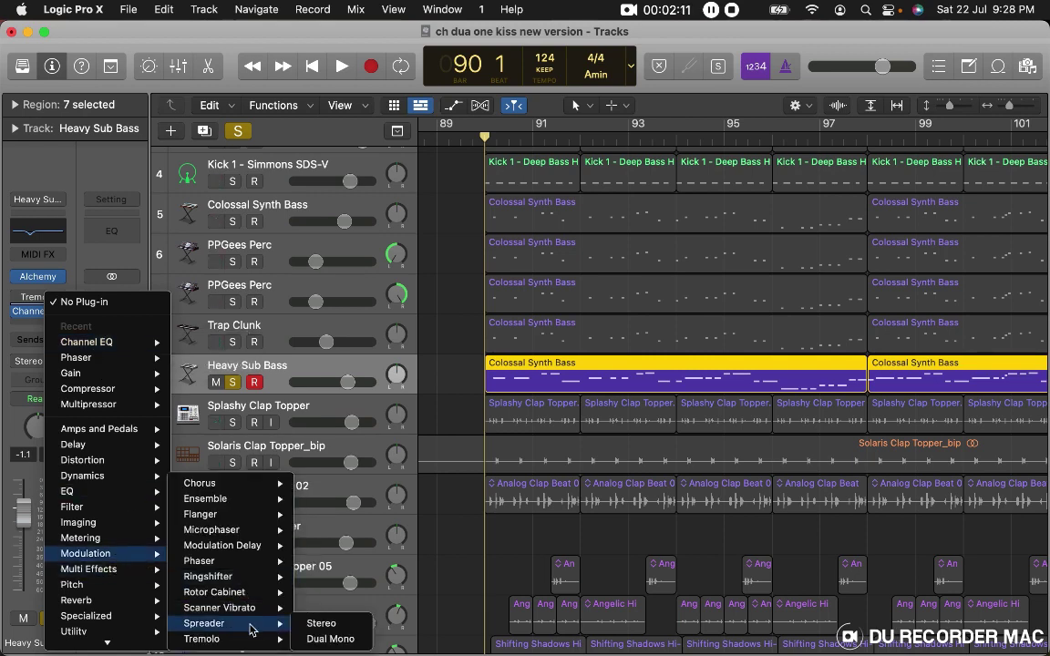
pyautogui.click(321, 623)
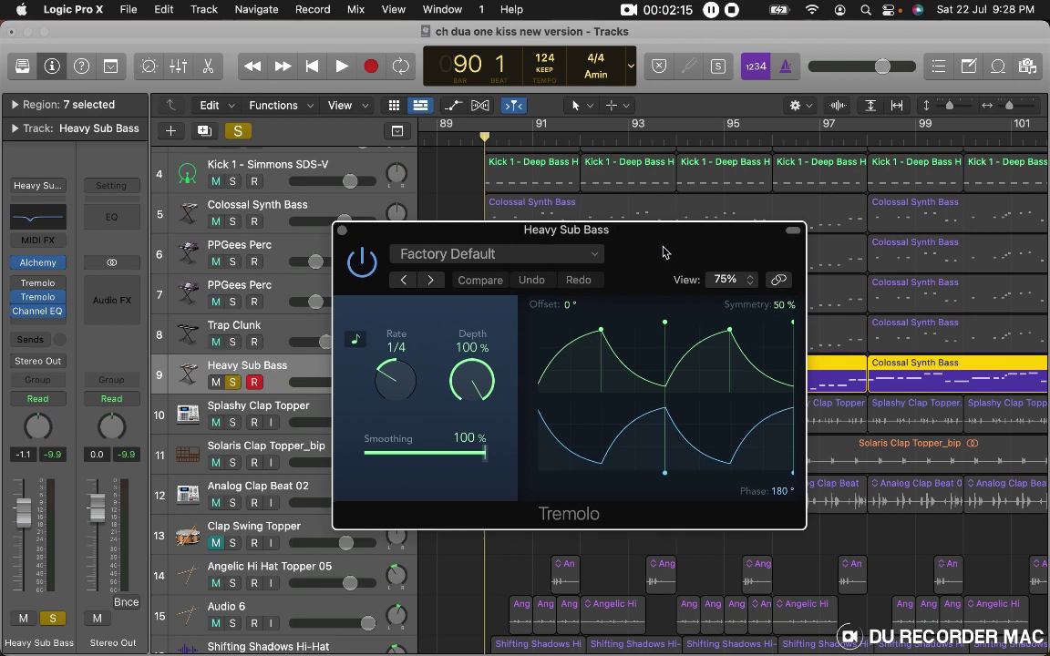
# Set the new Tremolo's phase to 0° and offset to -180°, then start playback.
pyautogui.moveTo(664, 250); pyautogui.dragTo(537, 162)
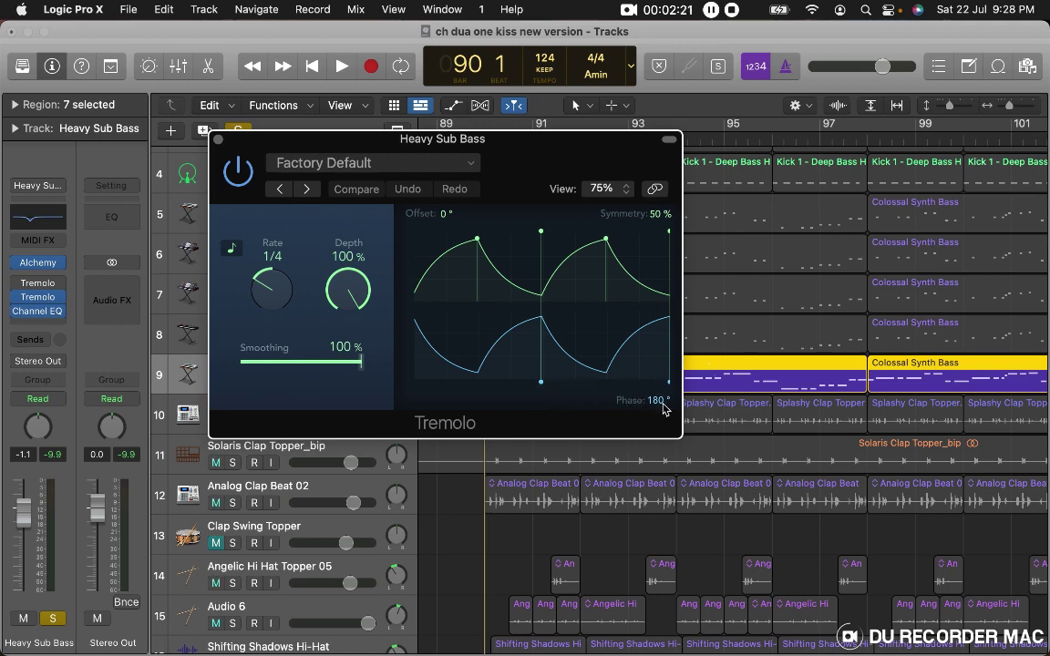
pyautogui.moveTo(541, 381); pyautogui.dragTo(606, 381)
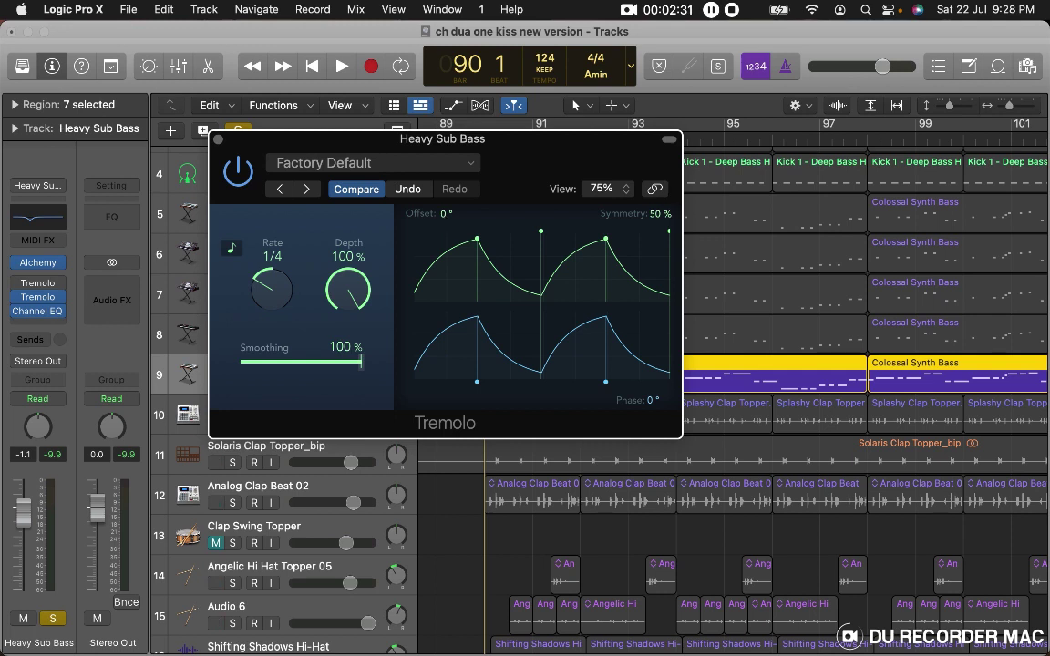
pyautogui.moveTo(541, 273); pyautogui.dragTo(476, 274)
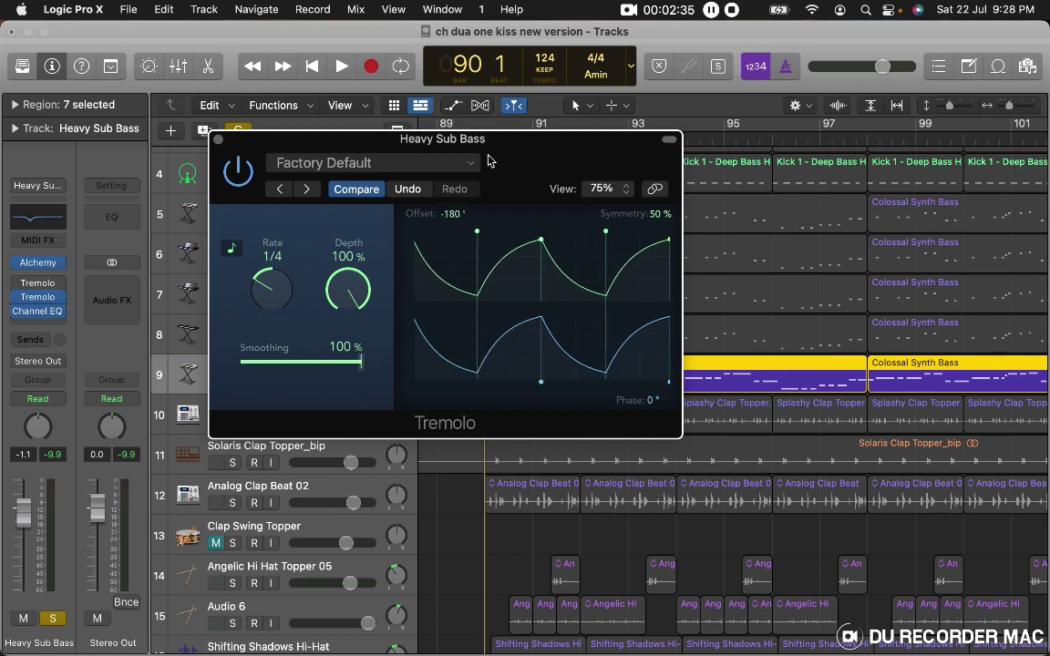
pyautogui.moveTo(489, 161); pyautogui.dragTo(405, 54)
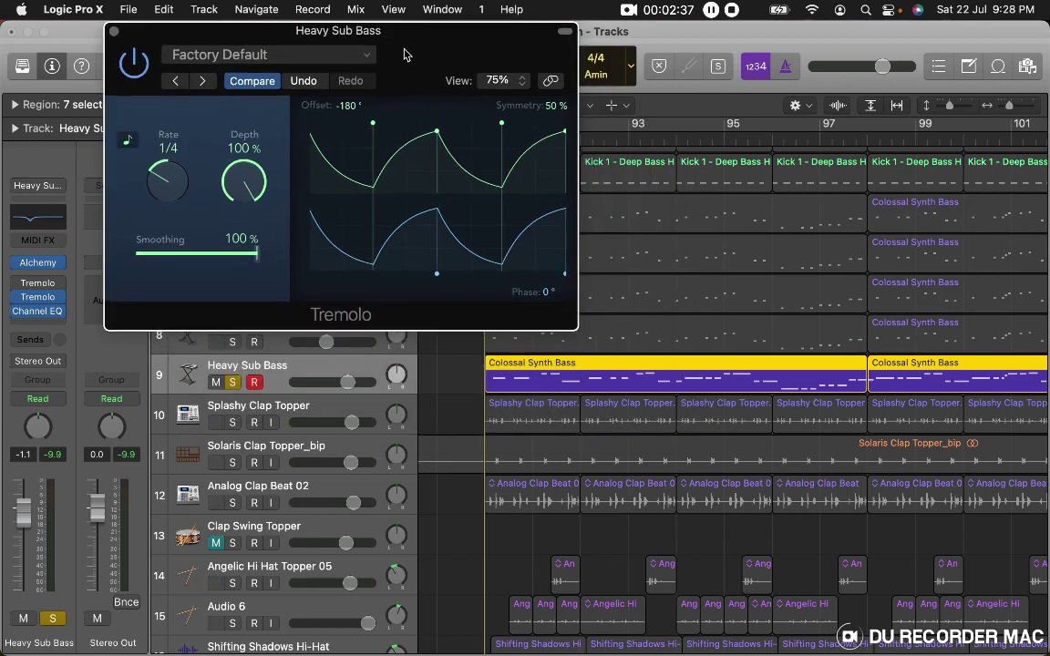
pyautogui.press('space')
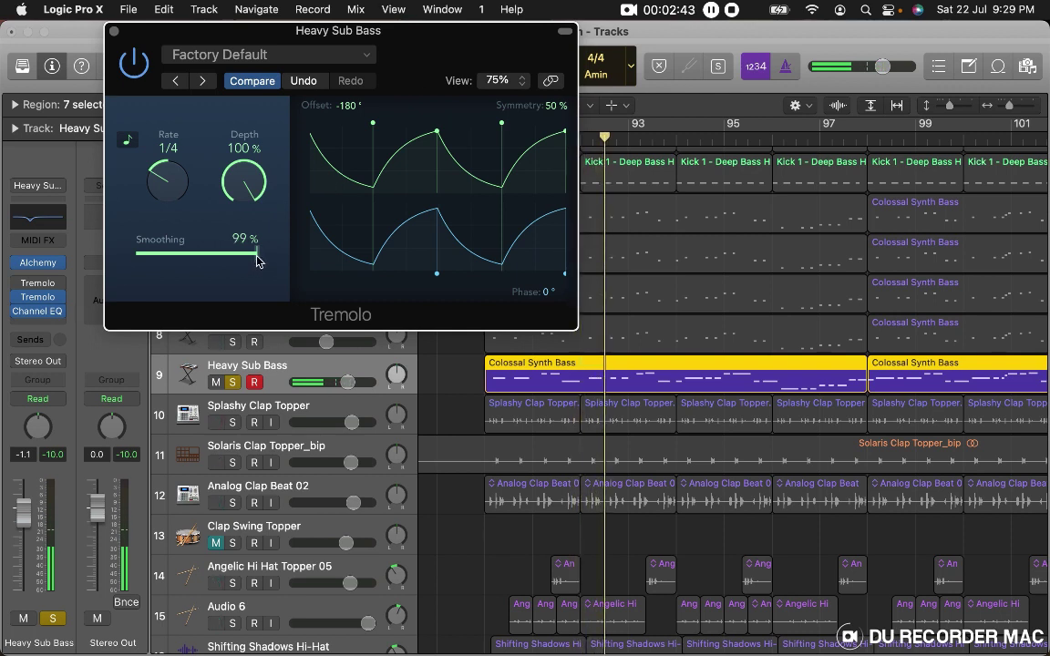
# Sweep the stacked Tremolo's smoothing between 0% and about 50%, settling in the mid-50% range.
pyautogui.moveTo(257, 262); pyautogui.dragTo(127, 266)
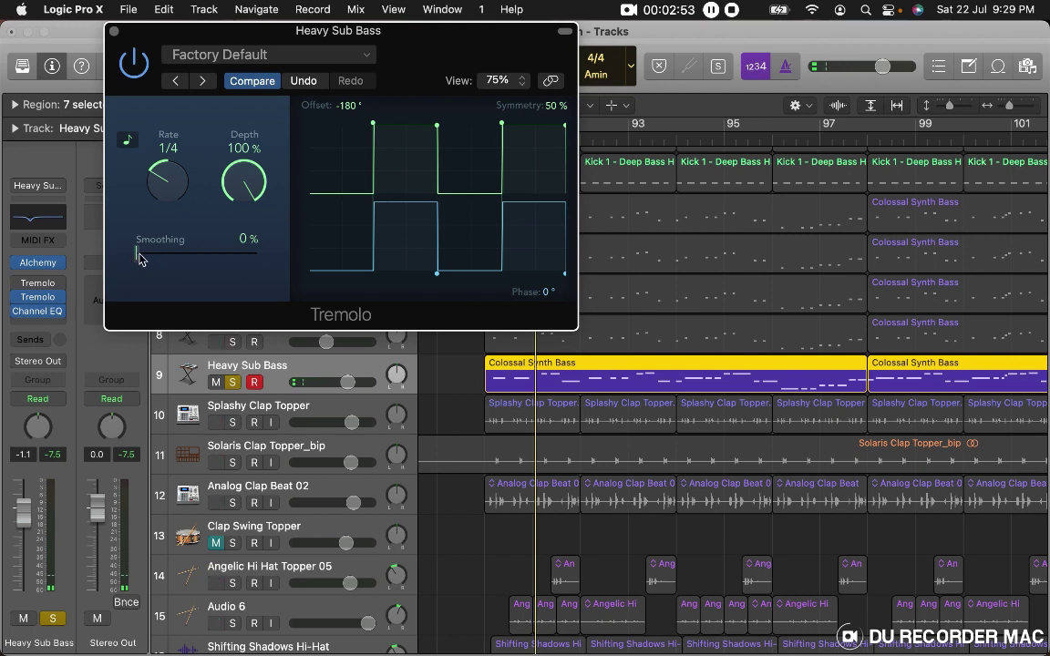
pyautogui.moveTo(140, 259); pyautogui.dragTo(197, 268)
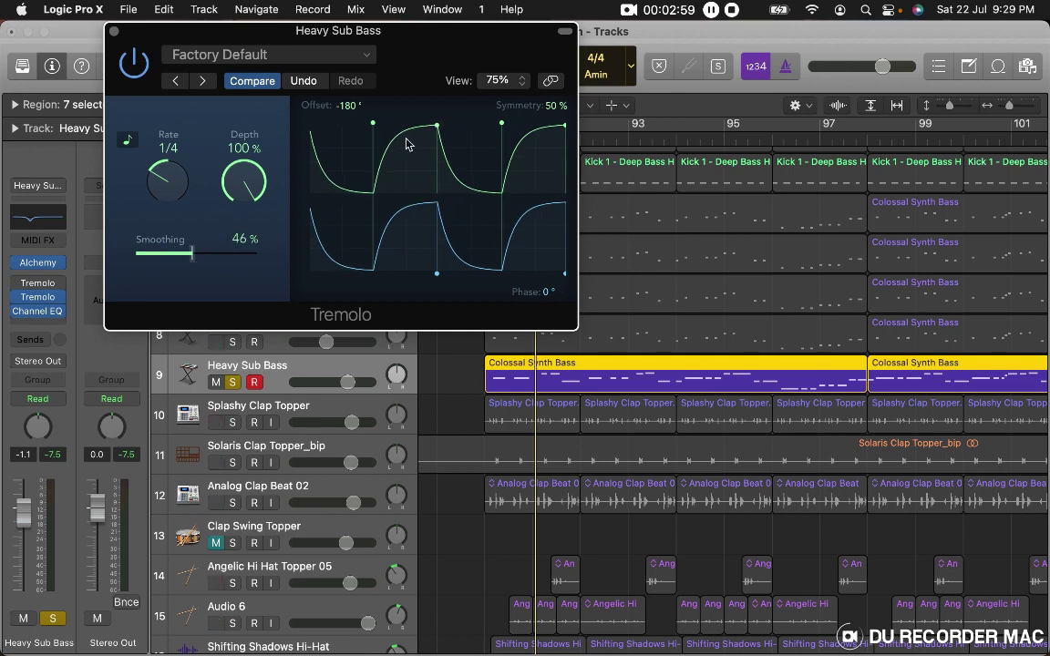
pyautogui.moveTo(196, 264); pyautogui.dragTo(40, 263)
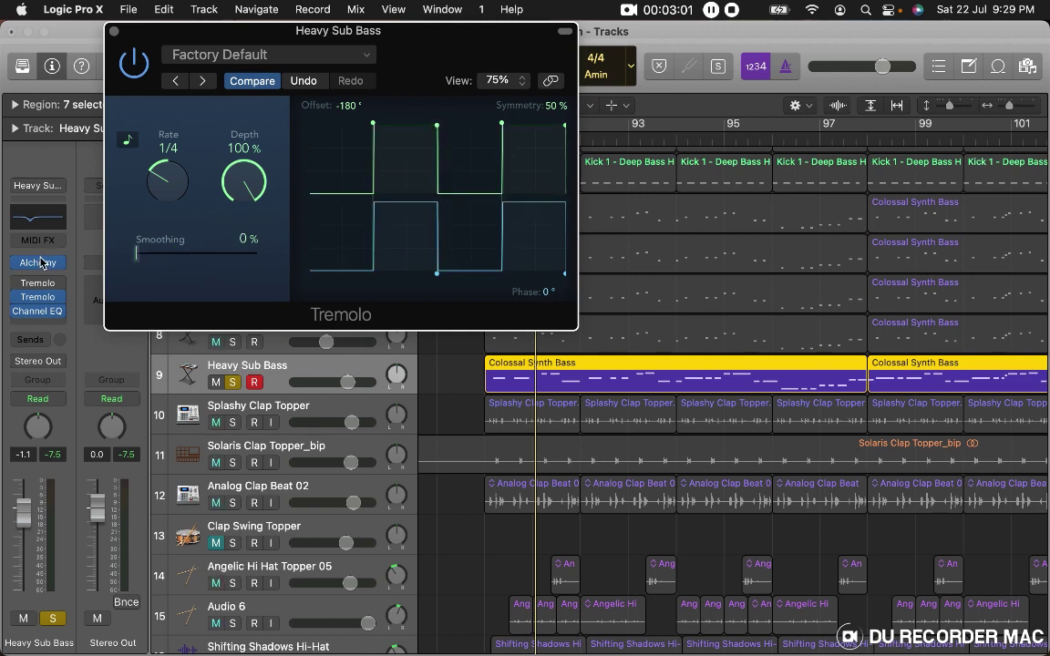
pyautogui.moveTo(117, 264); pyautogui.dragTo(192, 261)
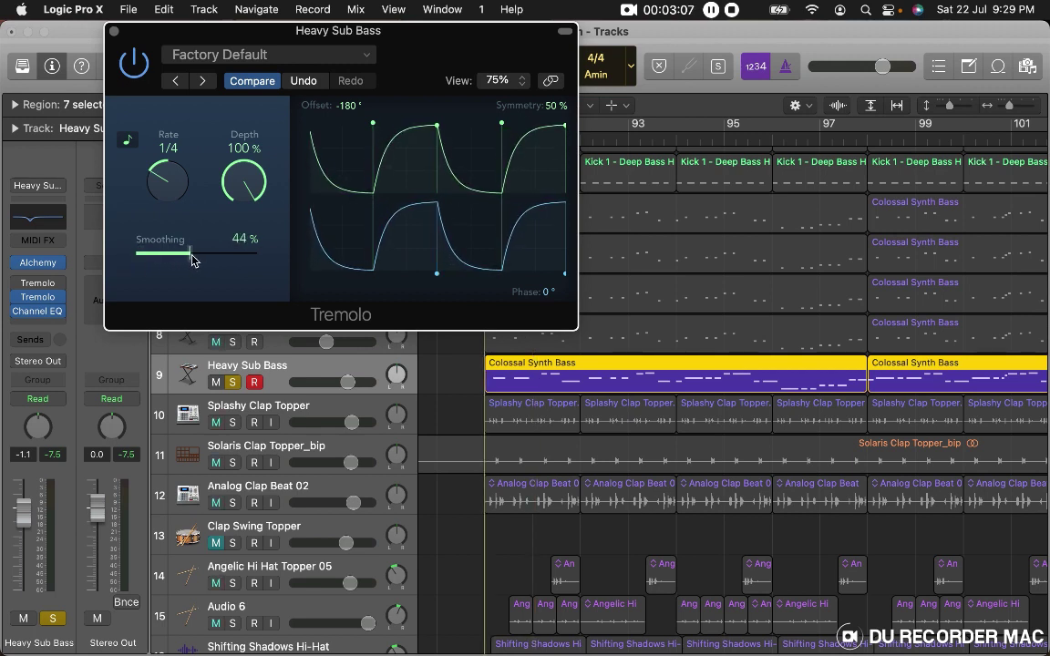
pyautogui.moveTo(192, 261); pyautogui.dragTo(202, 261)
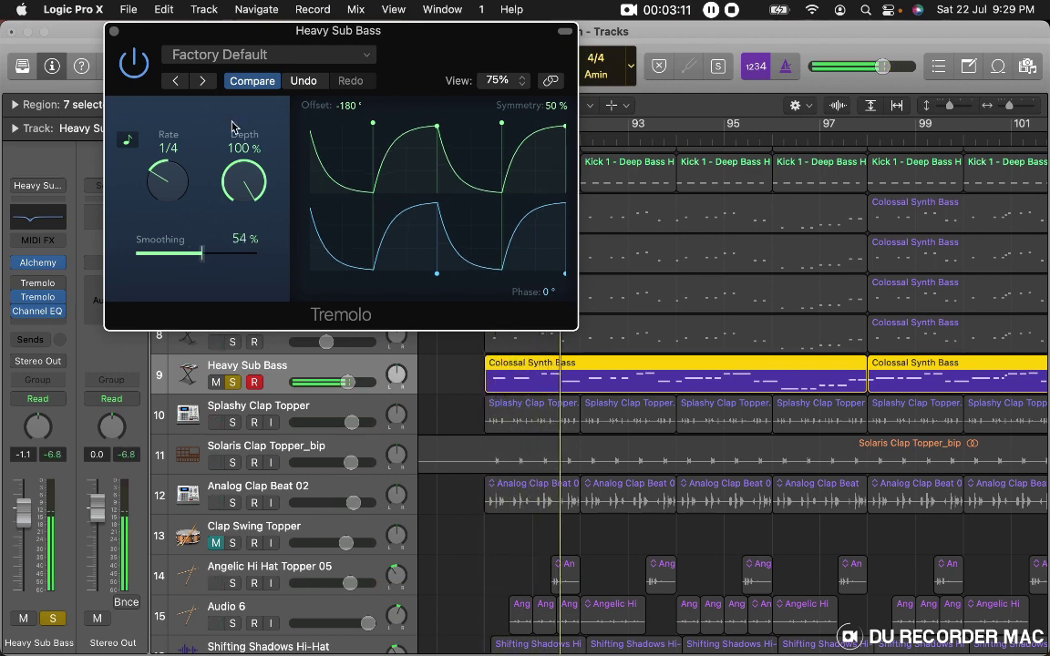
# Close the Tremolo window, then reopen it briefly and close it again.
pyautogui.click(115, 34)
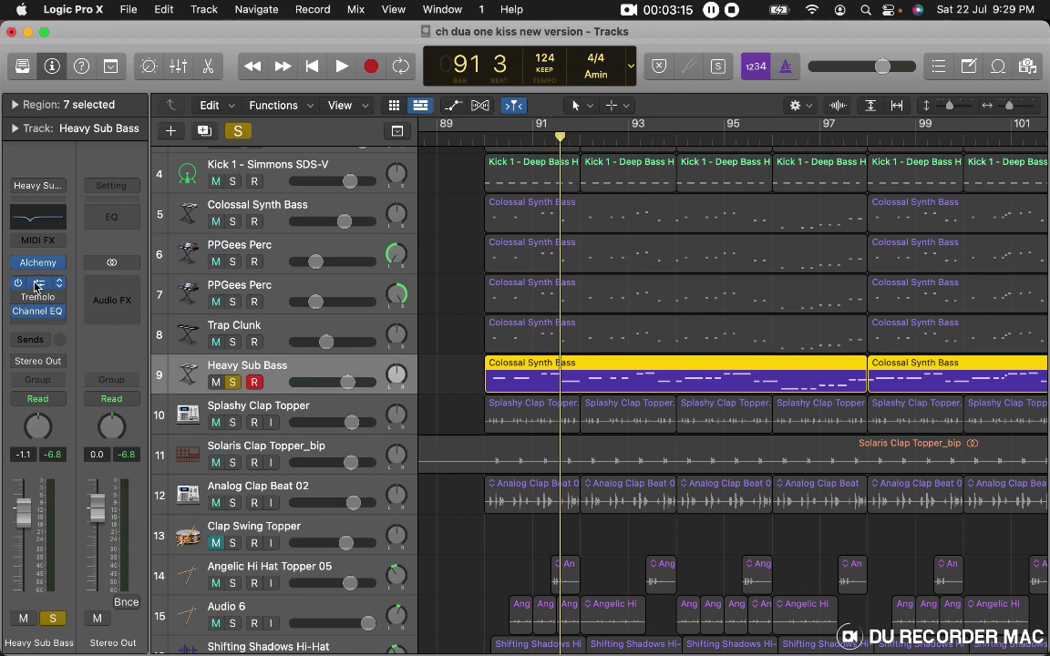
pyautogui.click(37, 290)
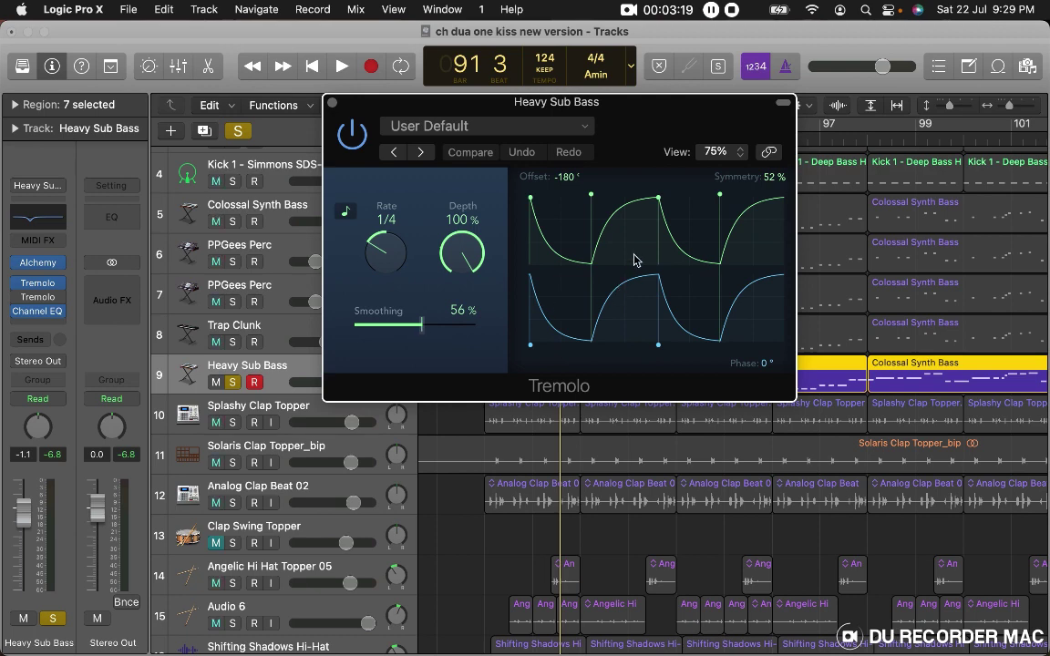
pyautogui.click(332, 103)
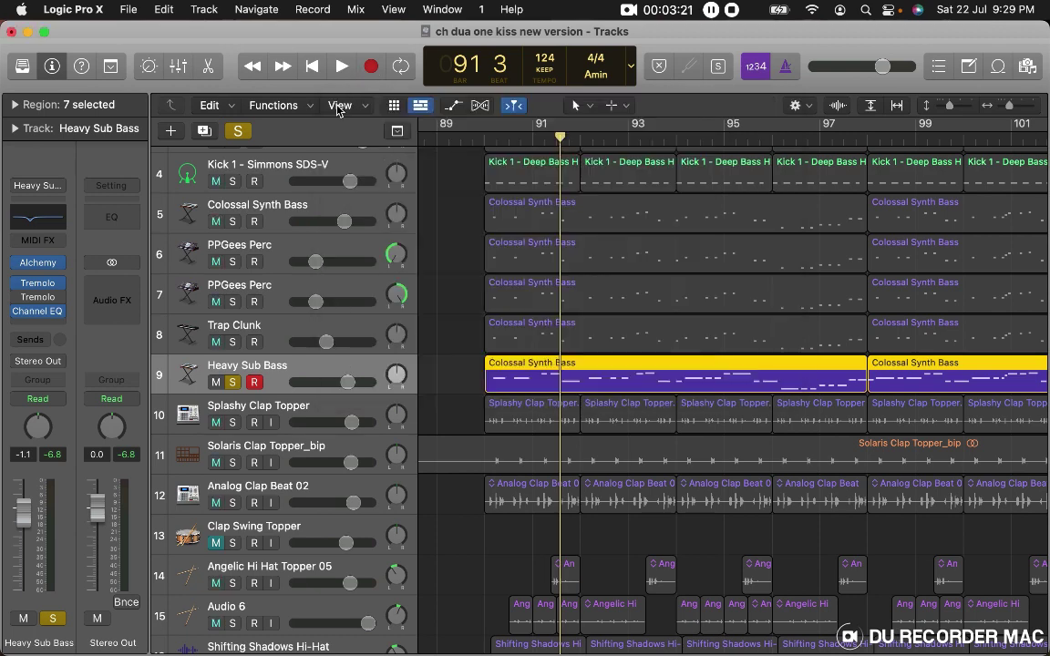
pyautogui.moveTo(15, 299)
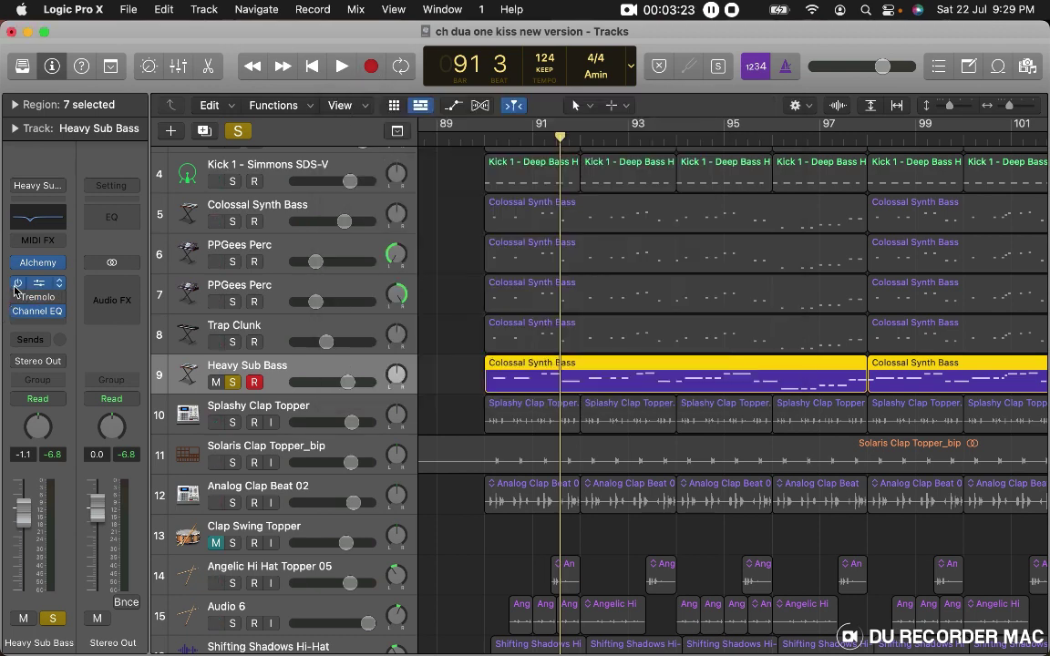
pyautogui.scroll(5, 405, 328)
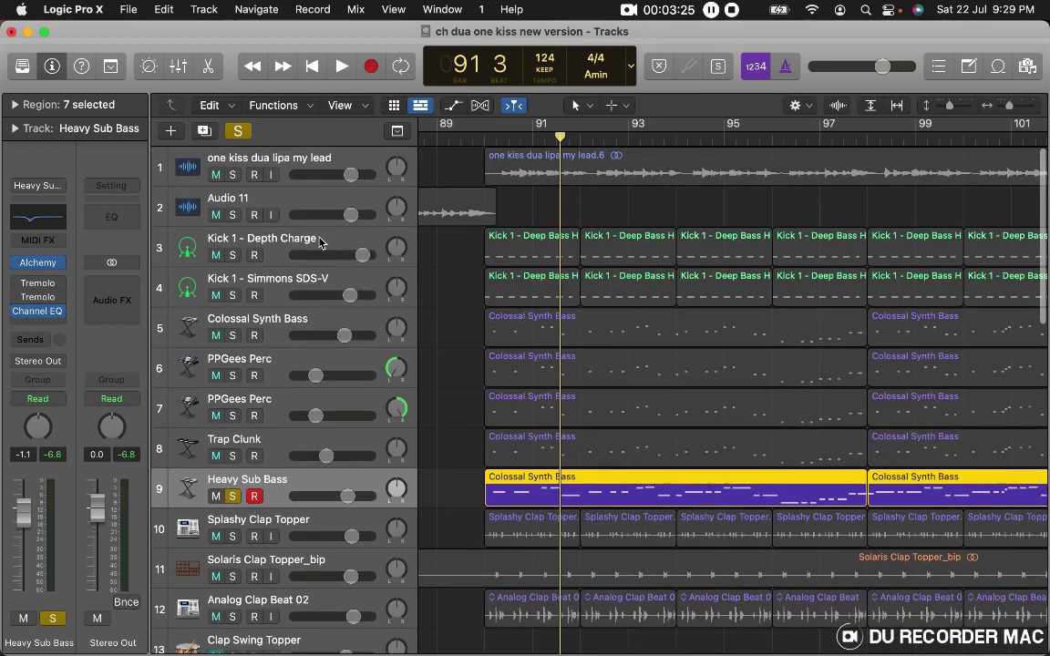
# Solo Kick 1 - Depth Charge and send it to Bus 1 at +6.0 dB.
pyautogui.click(284, 239)
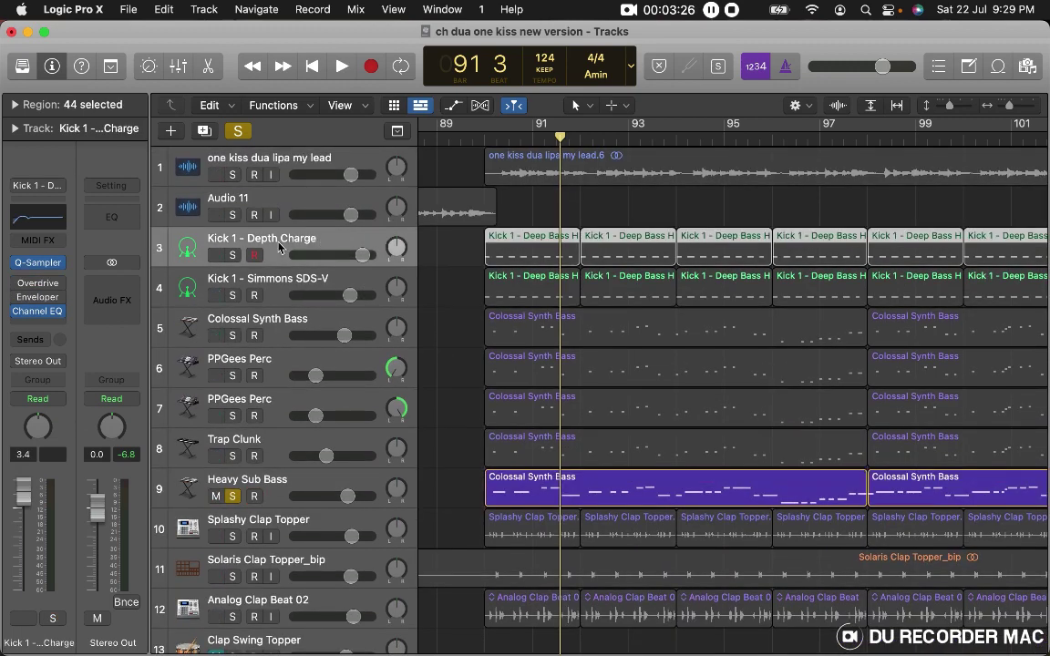
pyautogui.click(234, 256)
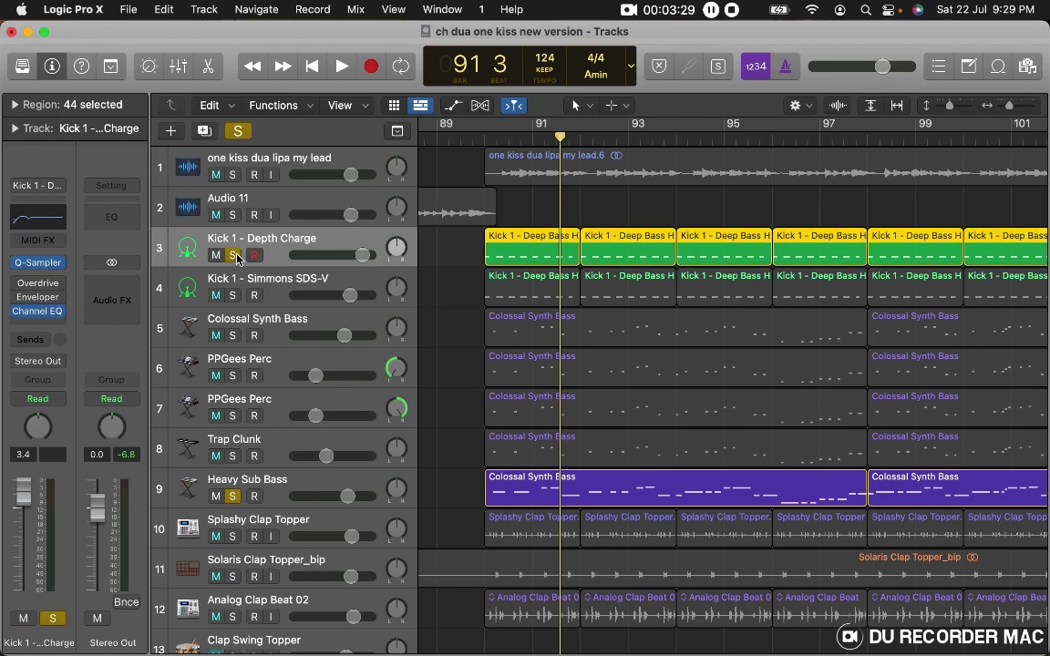
pyautogui.press(',')
pyautogui.press(',')
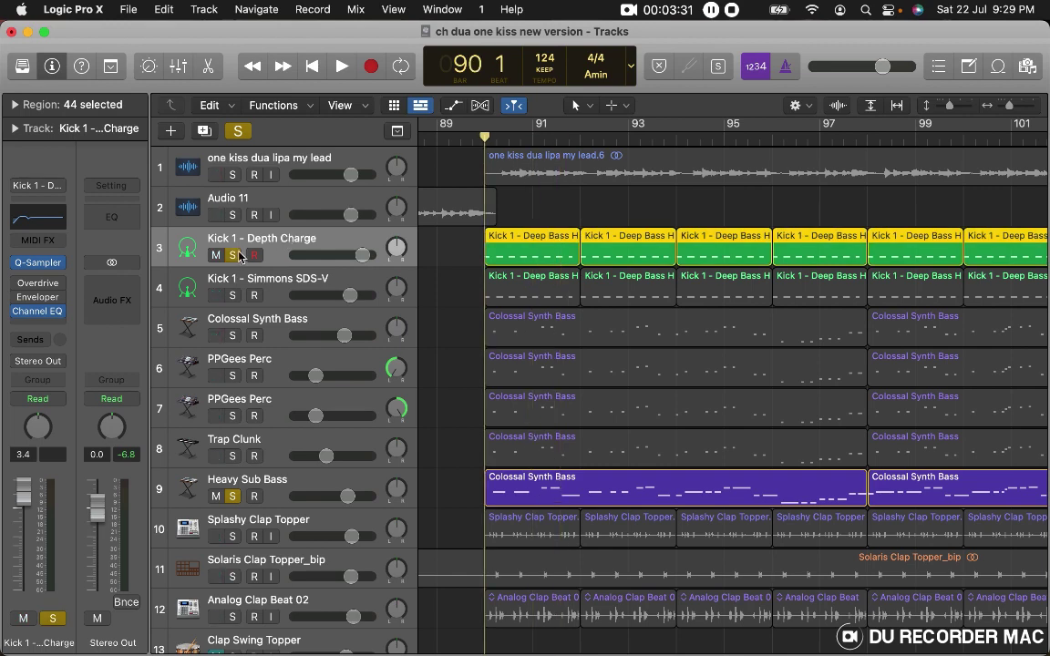
pyautogui.click(37, 339)
pyautogui.moveTo(52, 363)
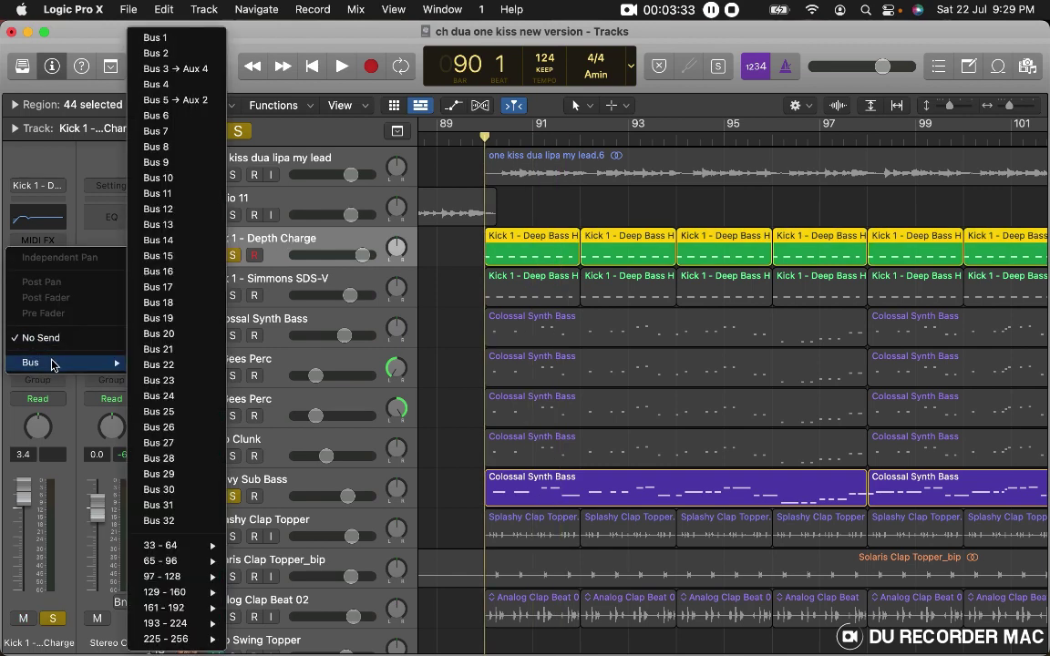
pyautogui.click(168, 41)
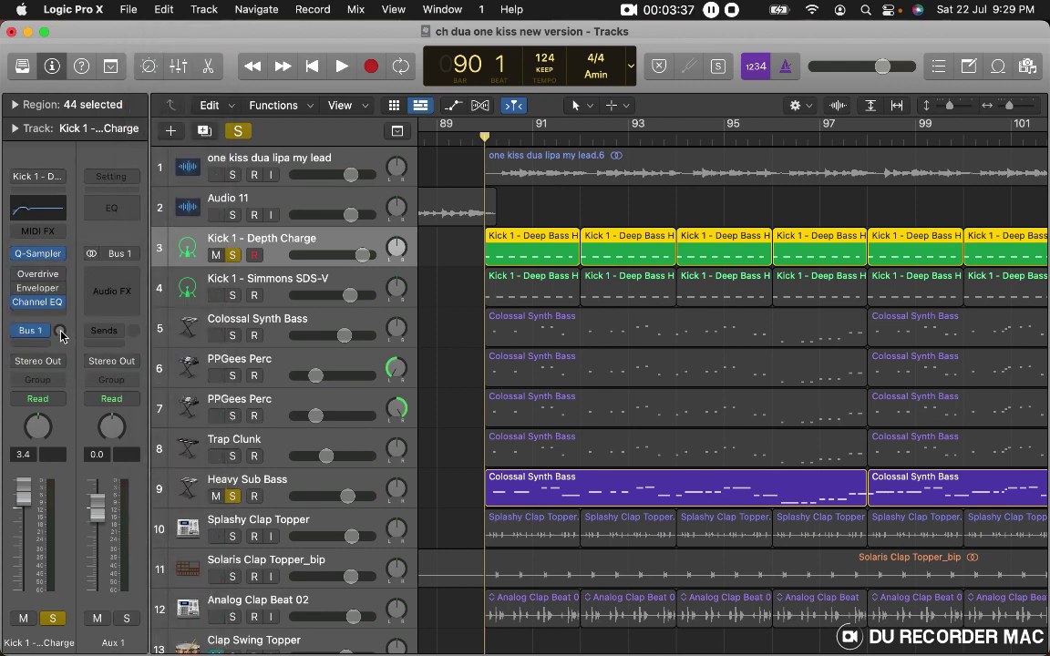
pyautogui.moveTo(59, 332); pyautogui.dragTo(87, 6)
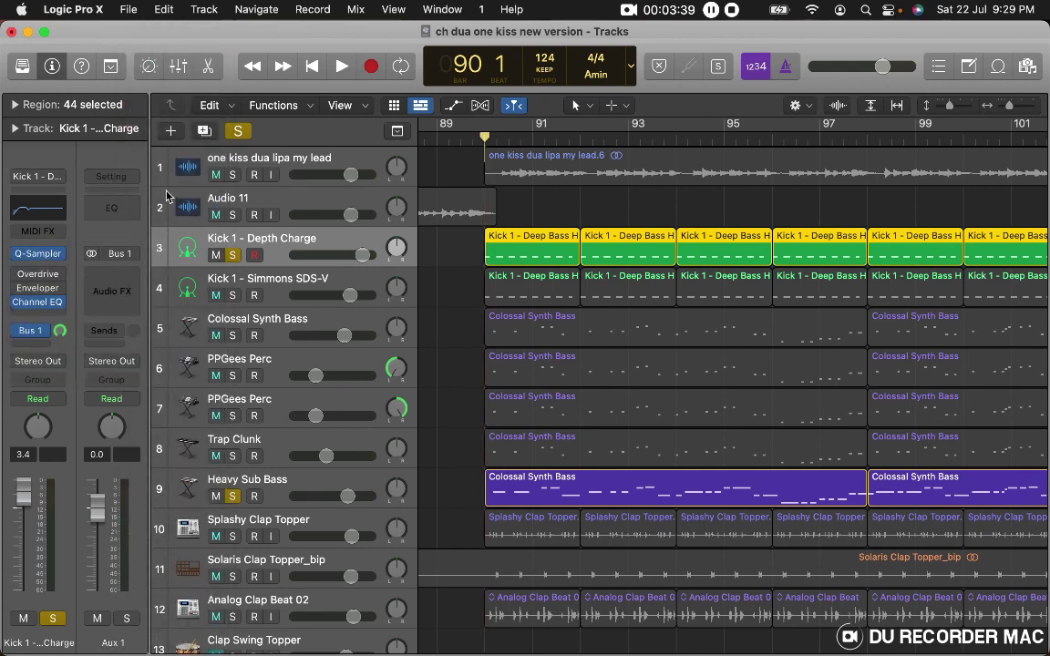
# In the Mixer, set the Bus 1 aux channel's output to No Output.
pyautogui.press('x')
pyautogui.hscroll(10, 621, 391)
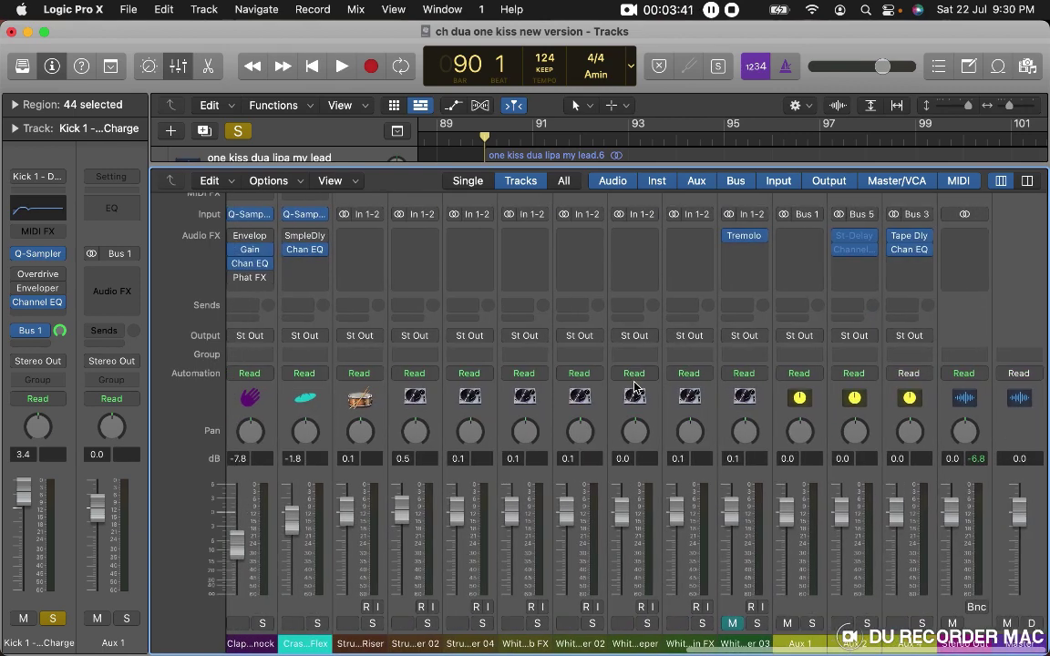
pyautogui.scroll(5, 926, 314)
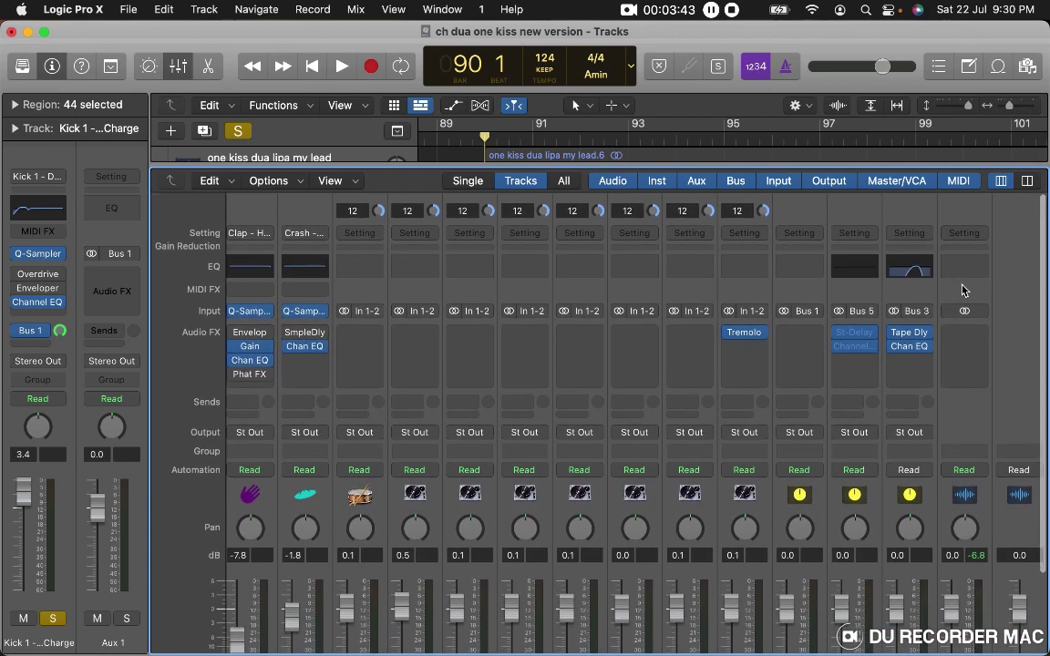
pyautogui.click(803, 298)
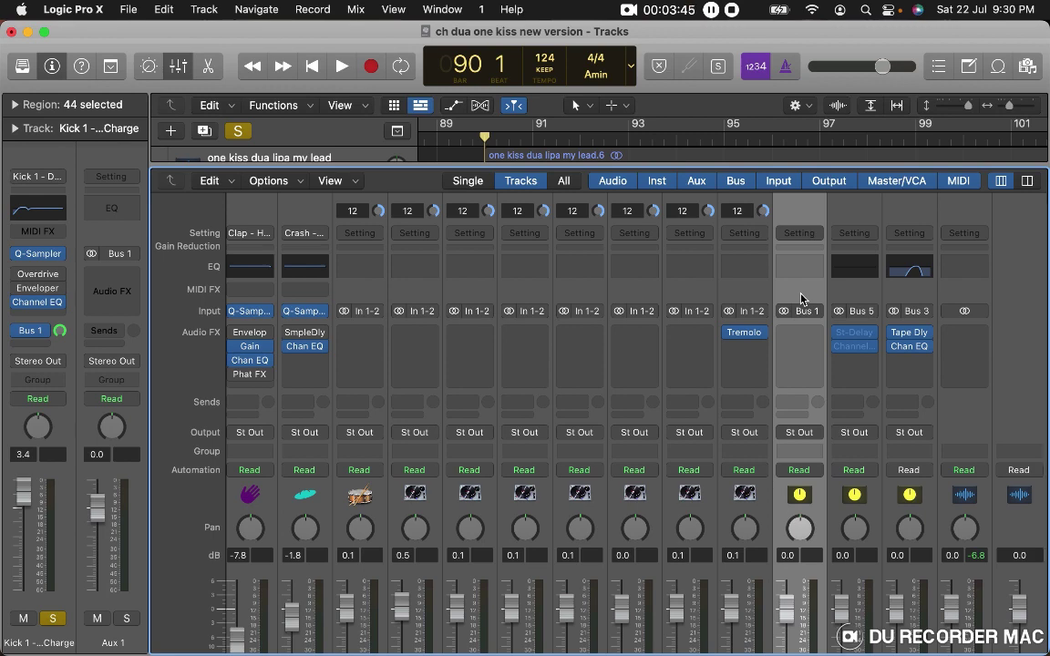
pyautogui.click(802, 433)
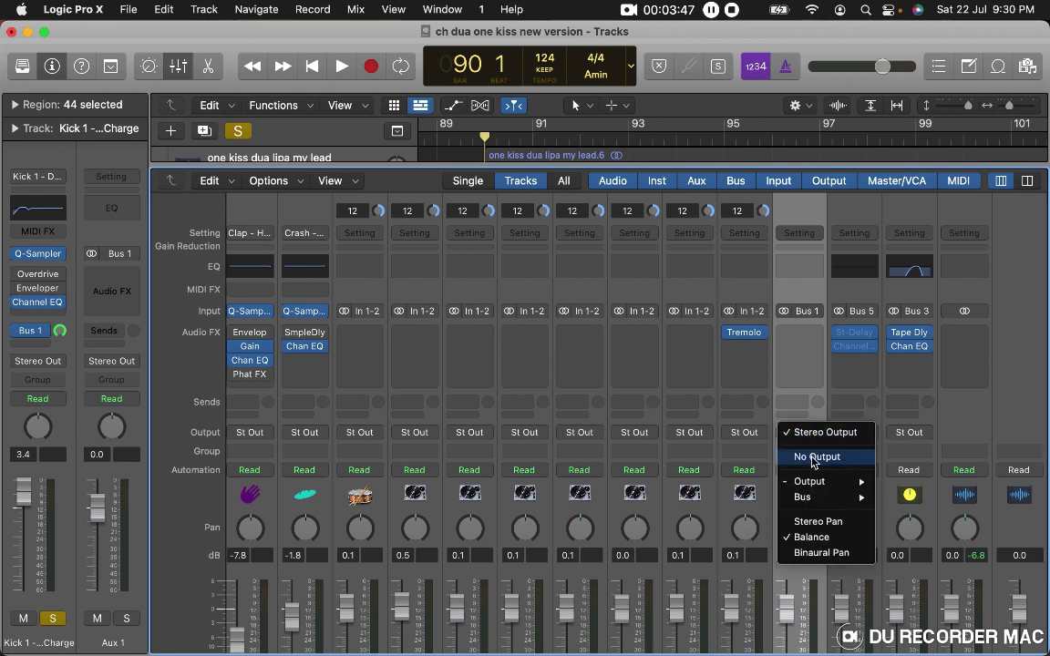
pyautogui.click(814, 457)
# Back in the tracks, select Heavy Sub Bass and insert a stereo Compressor after its Tremolos.
pyautogui.press('x')
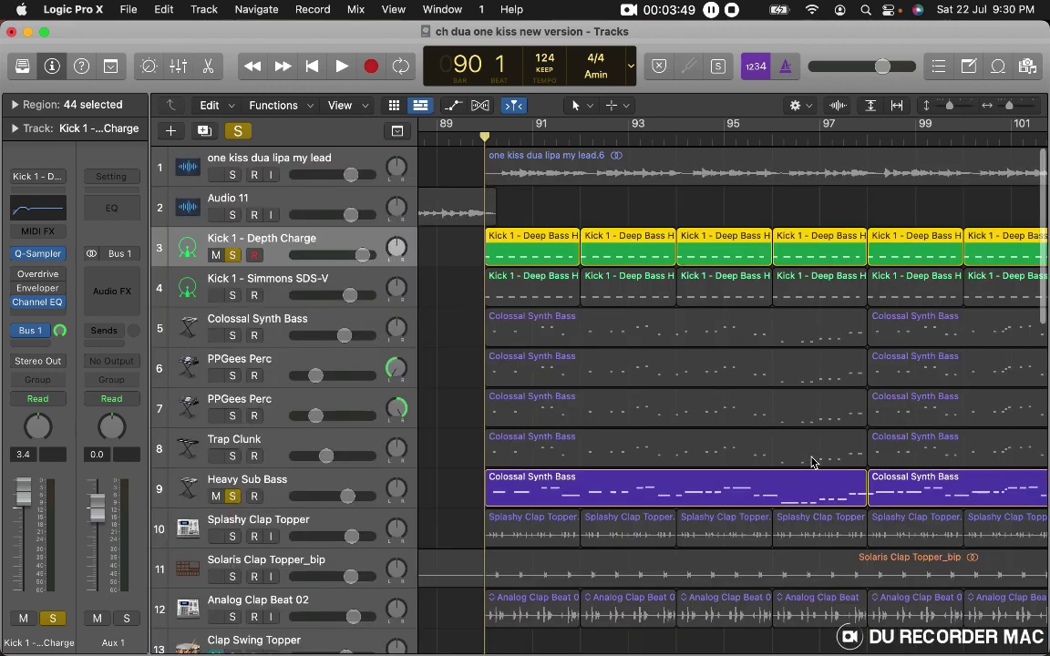
pyautogui.scroll(-3, 496, 297)
pyautogui.scroll(-1, 497, 297)
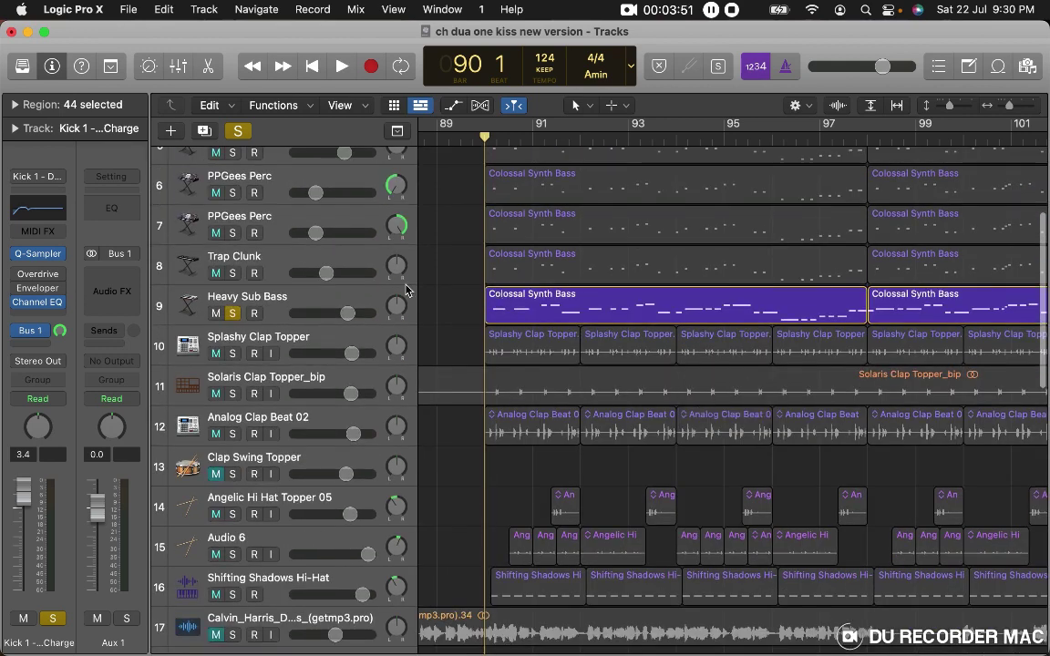
pyautogui.click(346, 301)
pyautogui.click(39, 296)
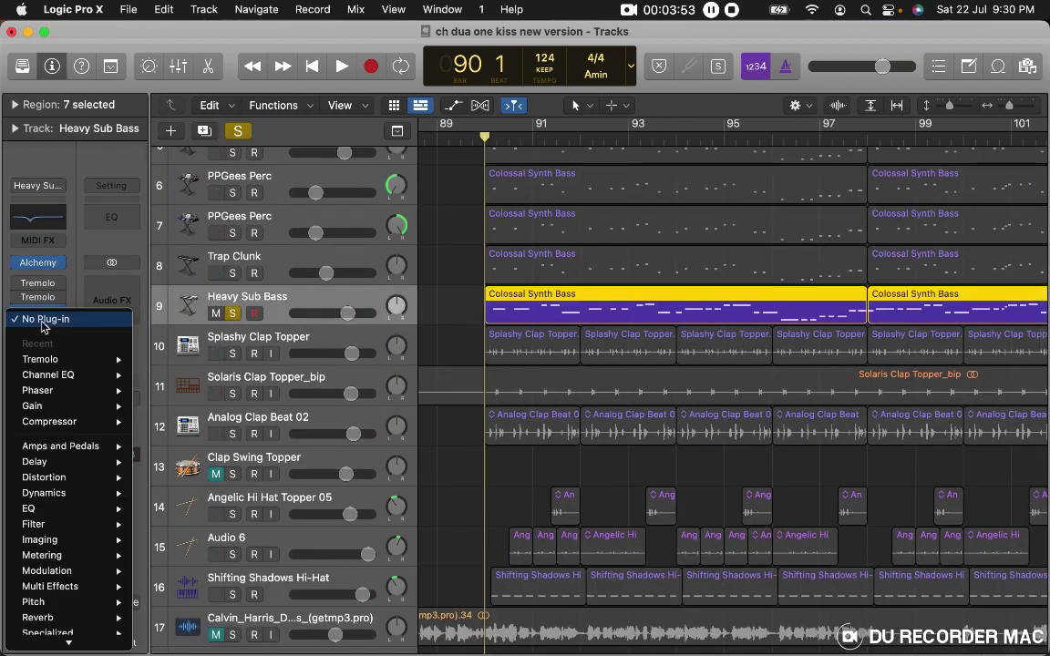
pyautogui.click(4, 301)
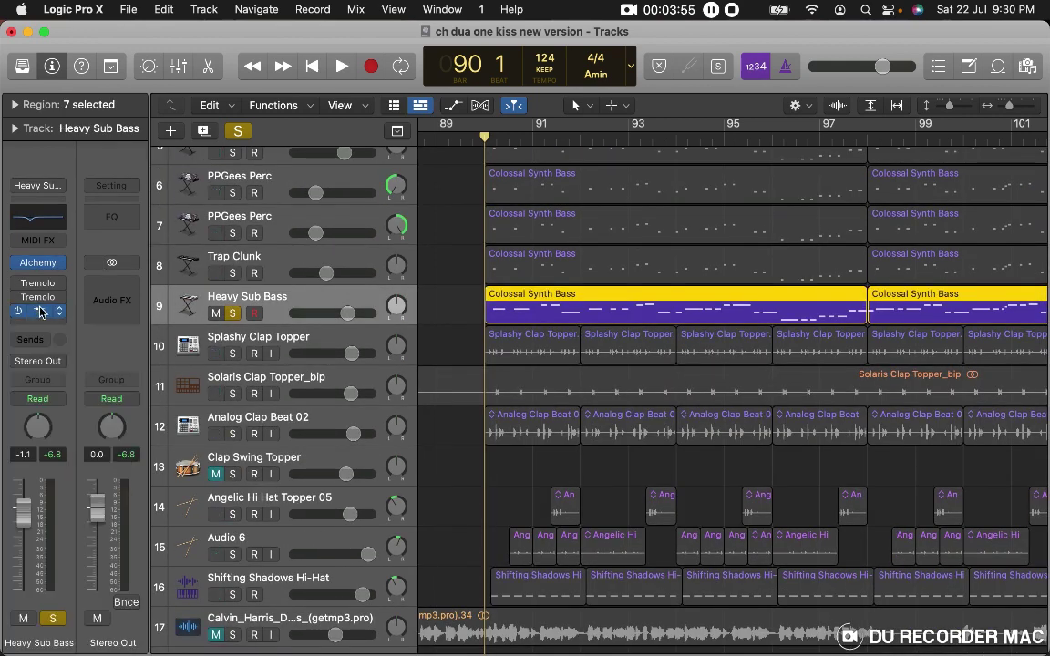
pyautogui.click(37, 283)
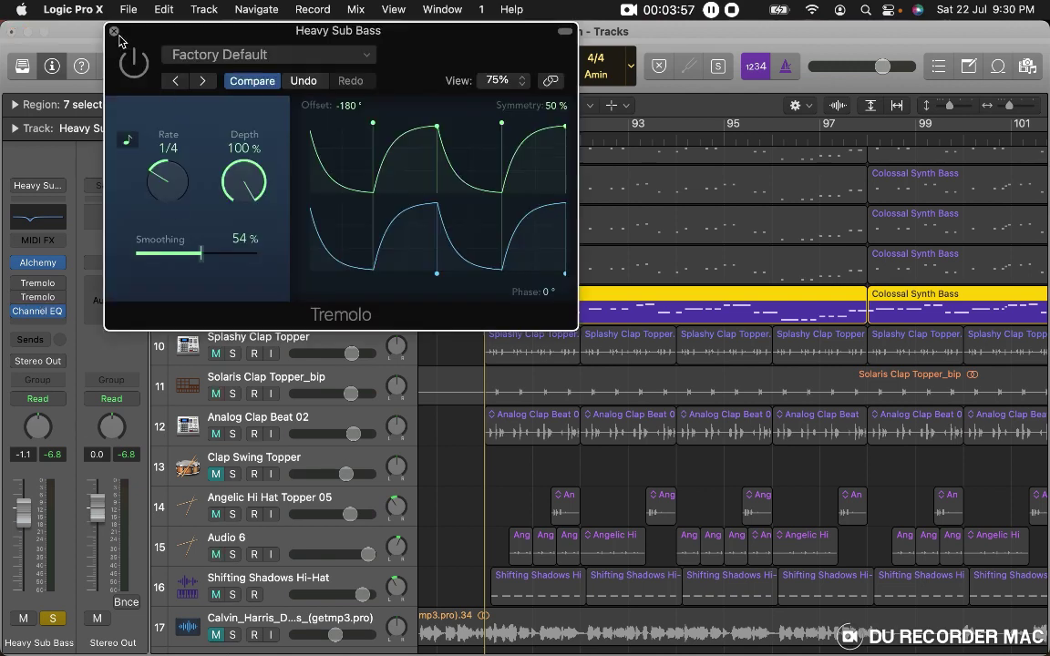
pyautogui.click(114, 31)
pyautogui.click(43, 308)
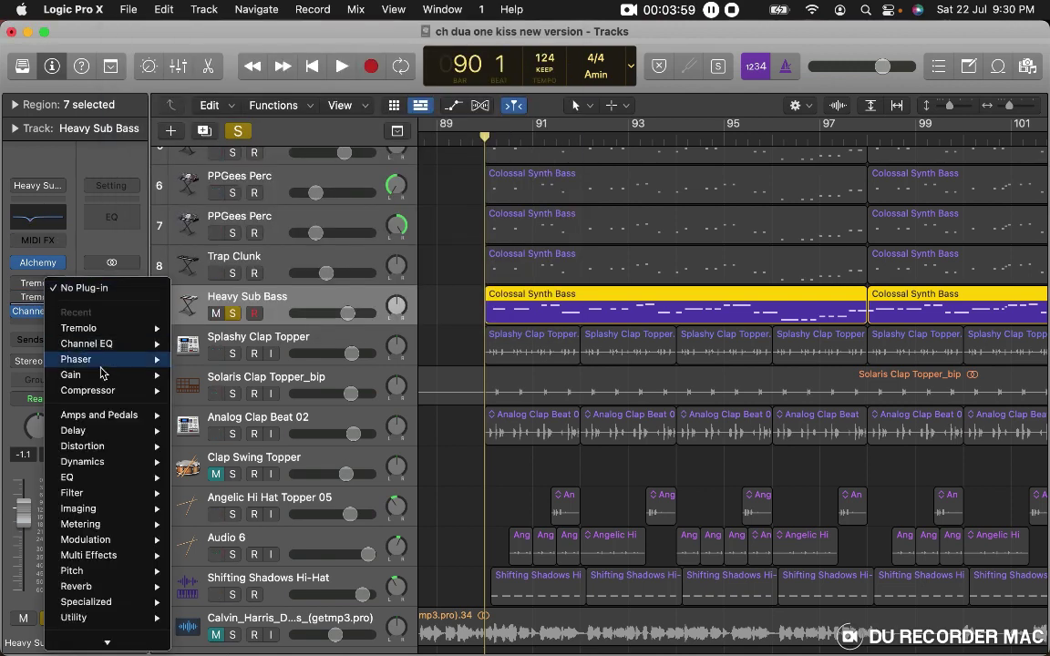
pyautogui.moveTo(109, 391)
pyautogui.click(228, 394)
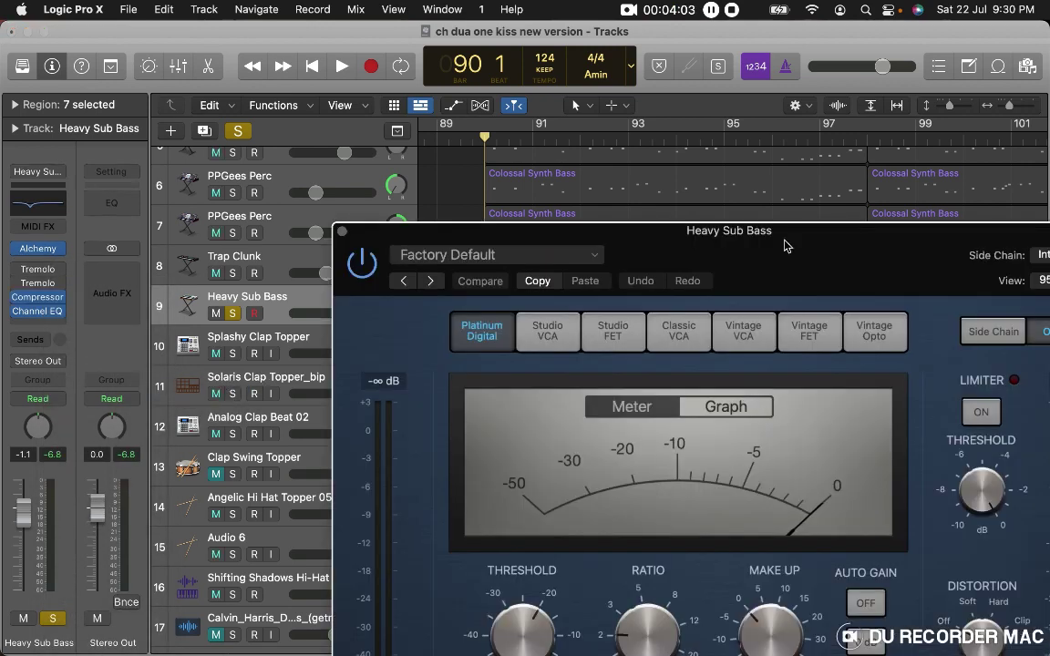
# Try the Studio VCA, Studio FET and Classic VCA models, then return to Platinum Digital.
pyautogui.moveTo(790, 232); pyautogui.dragTo(548, 31)
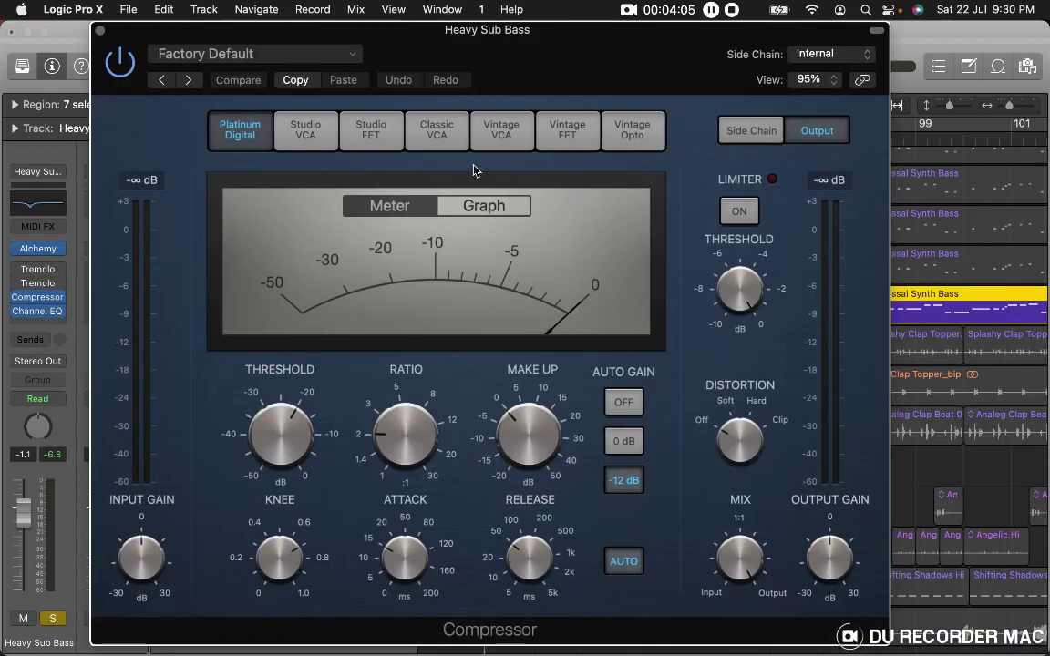
pyautogui.click(303, 144)
pyautogui.click(391, 140)
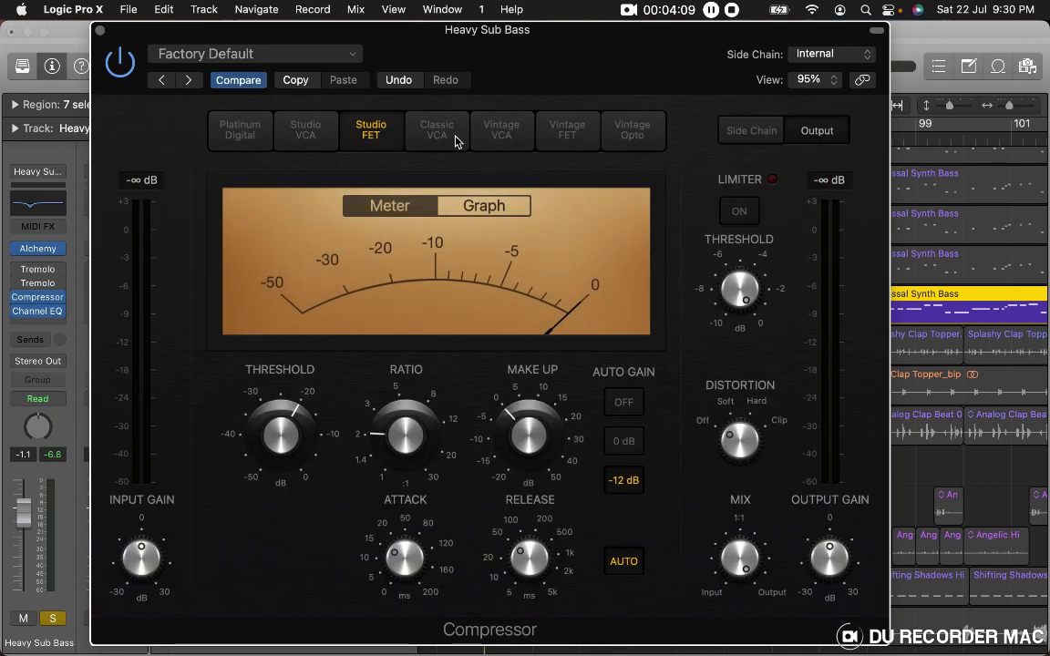
pyautogui.click(454, 141)
pyautogui.click(217, 128)
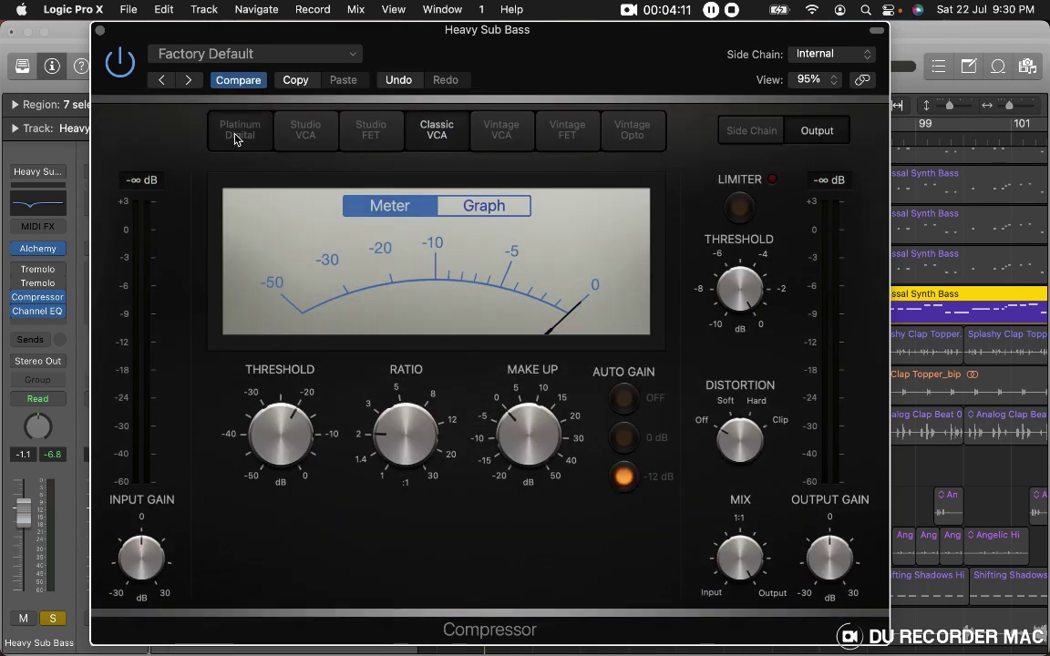
# Set the Compressor's side-chain source to Bus 1.
pyautogui.click(832, 56)
pyautogui.moveTo(838, 143)
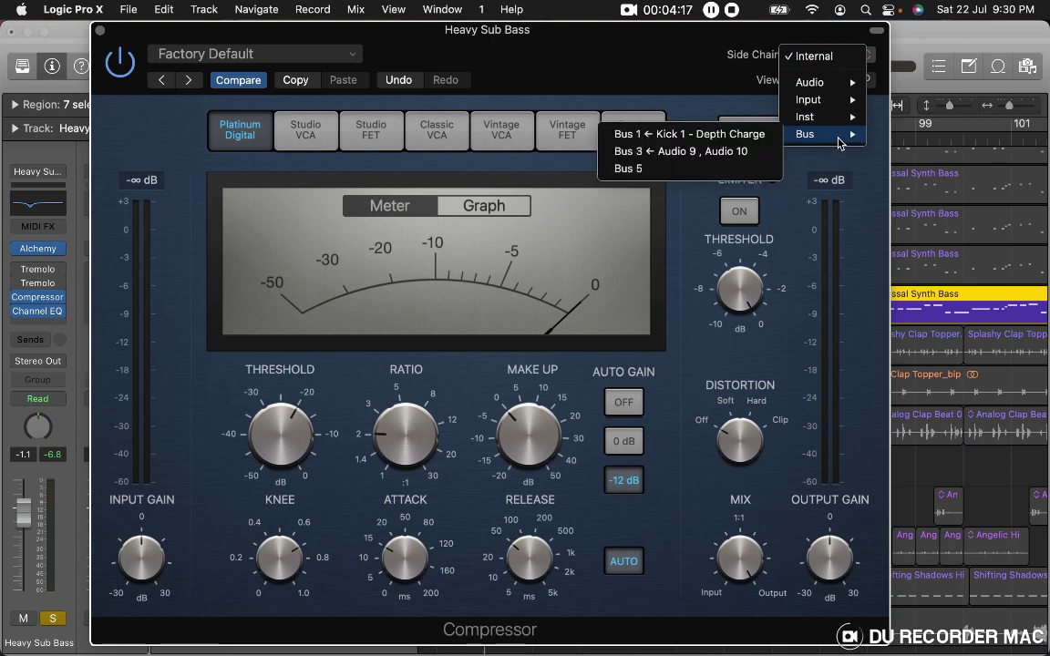
pyautogui.click(738, 134)
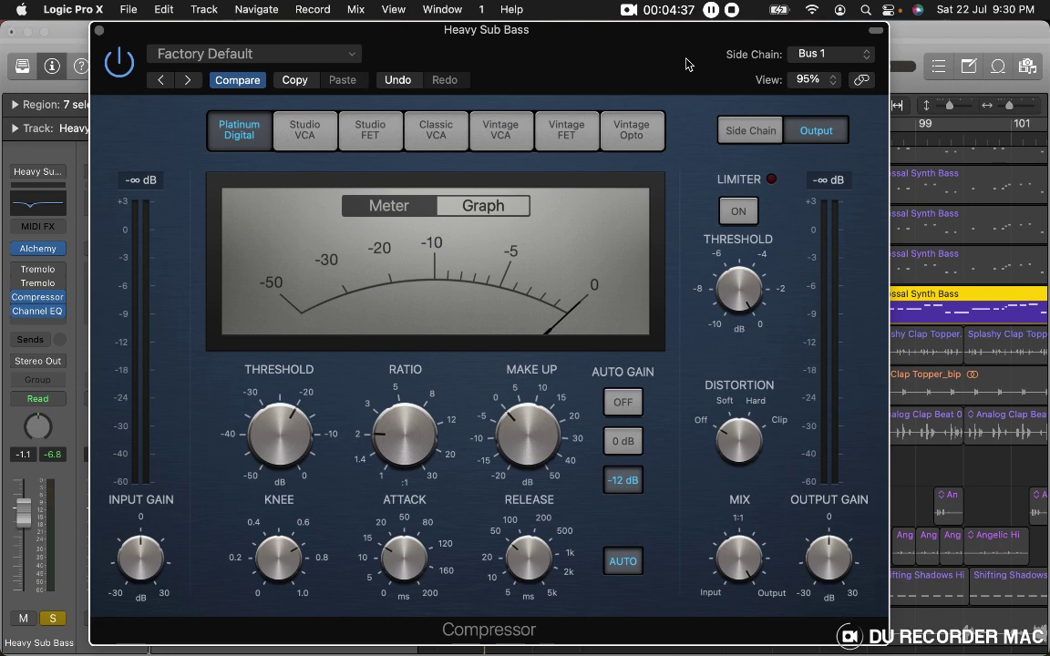
# Show the side-chain settings and sweep the threshold during playback, settling at -15.0 dB.
pyautogui.click(757, 134)
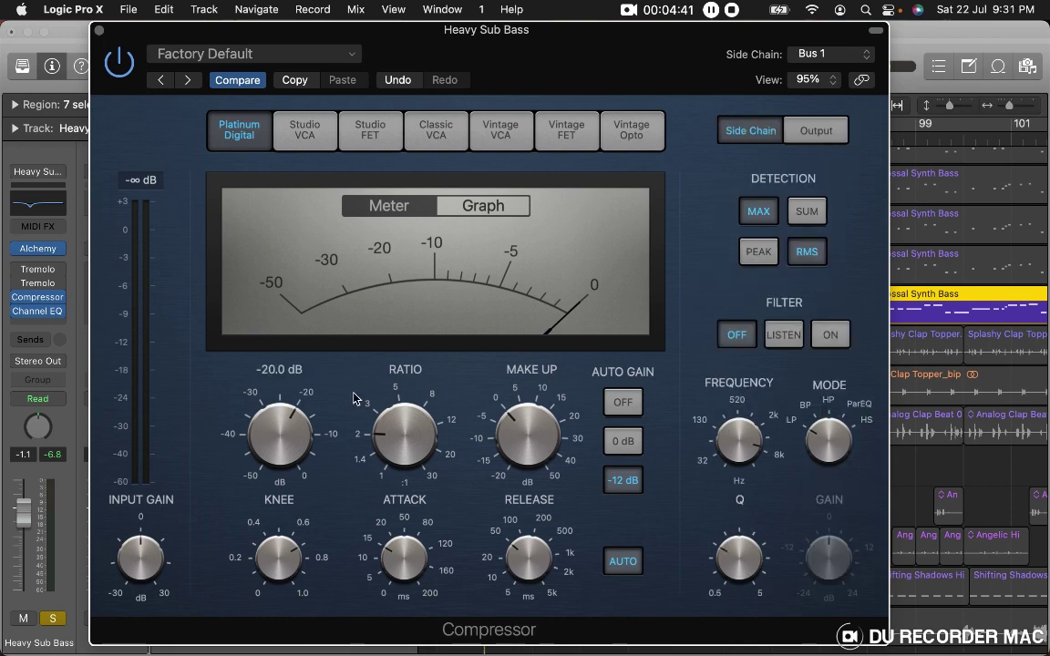
pyautogui.moveTo(613, 60); pyautogui.dragTo(593, 48)
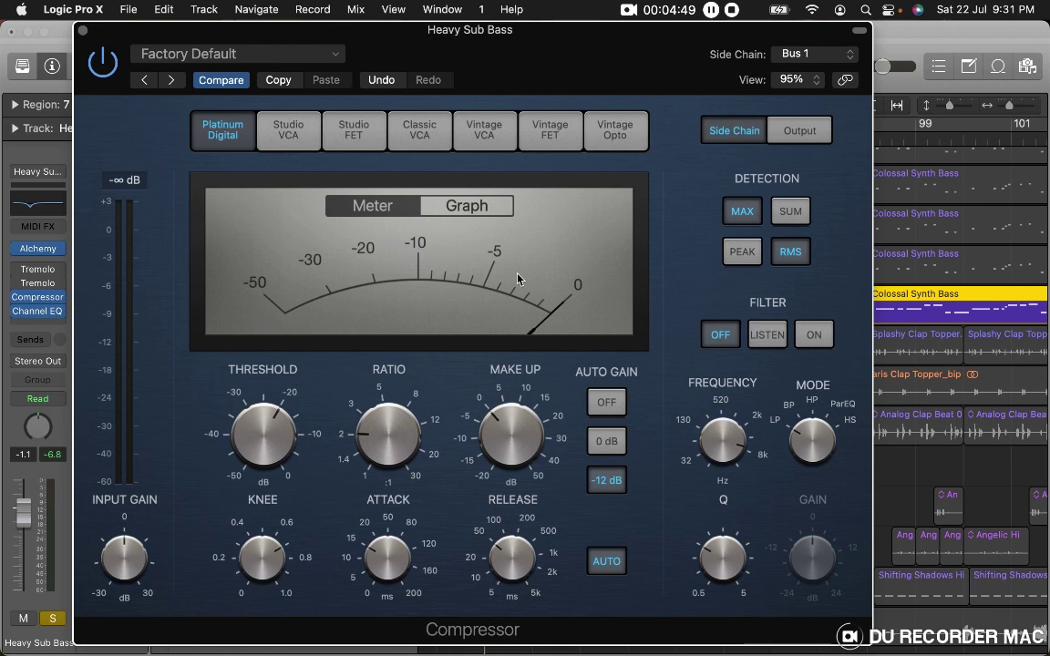
pyautogui.moveTo(295, 418)
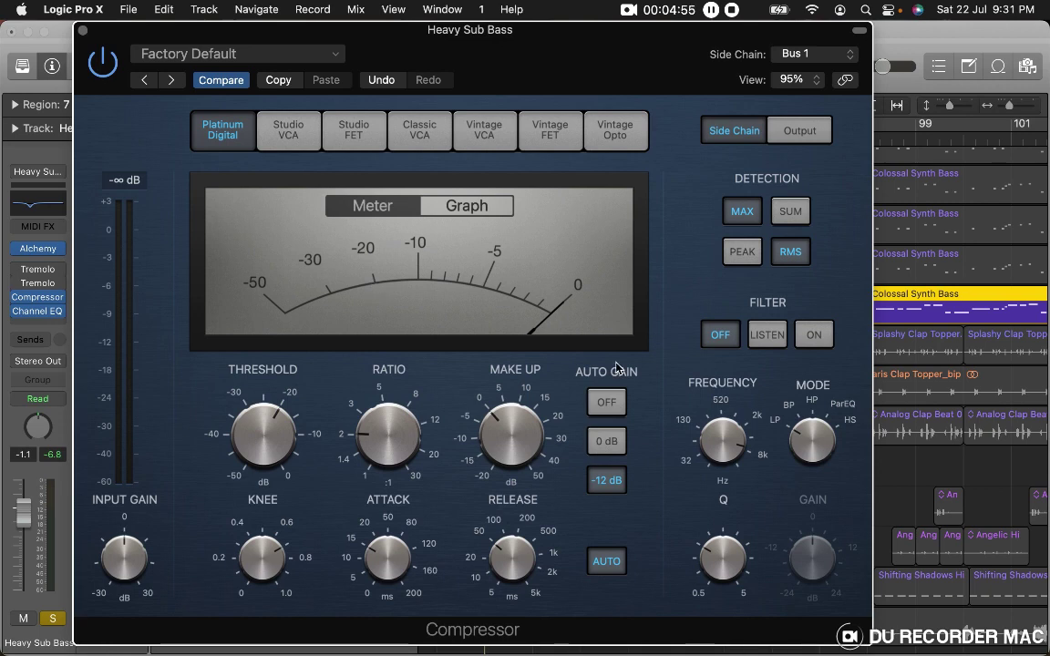
pyautogui.press('space')
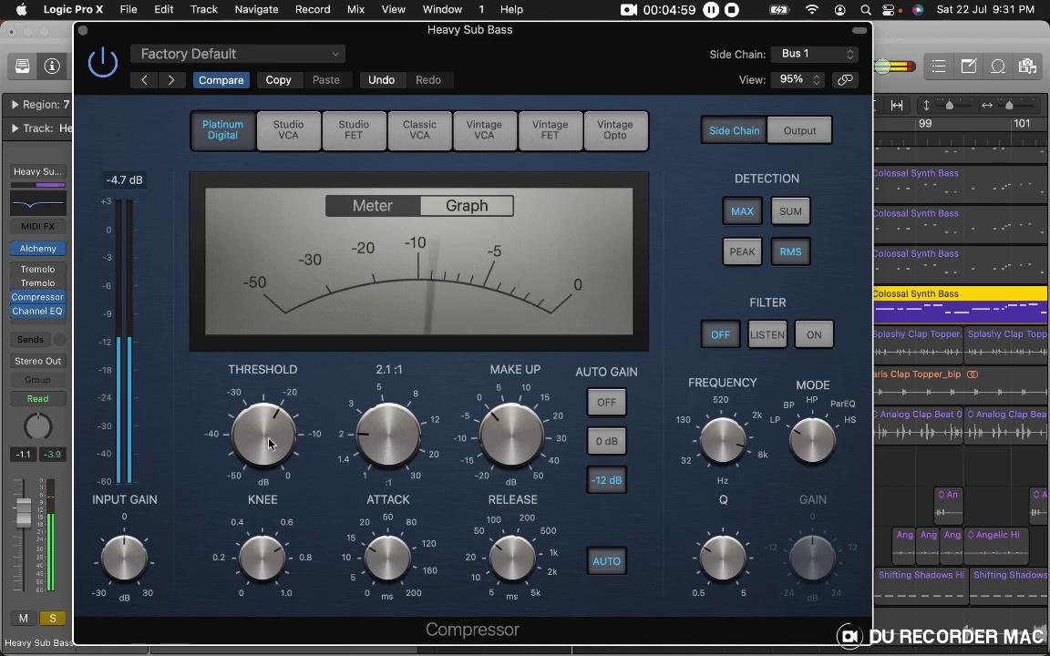
pyautogui.moveTo(268, 444)
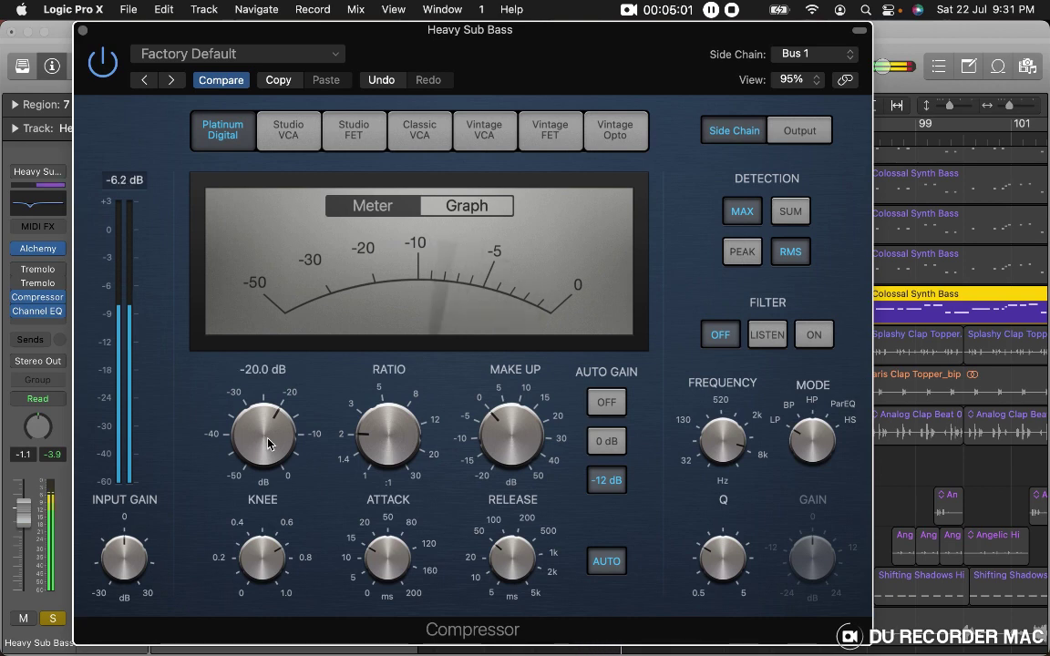
pyautogui.moveTo(266, 443); pyautogui.dragTo(263, 404)
pyautogui.press('space')
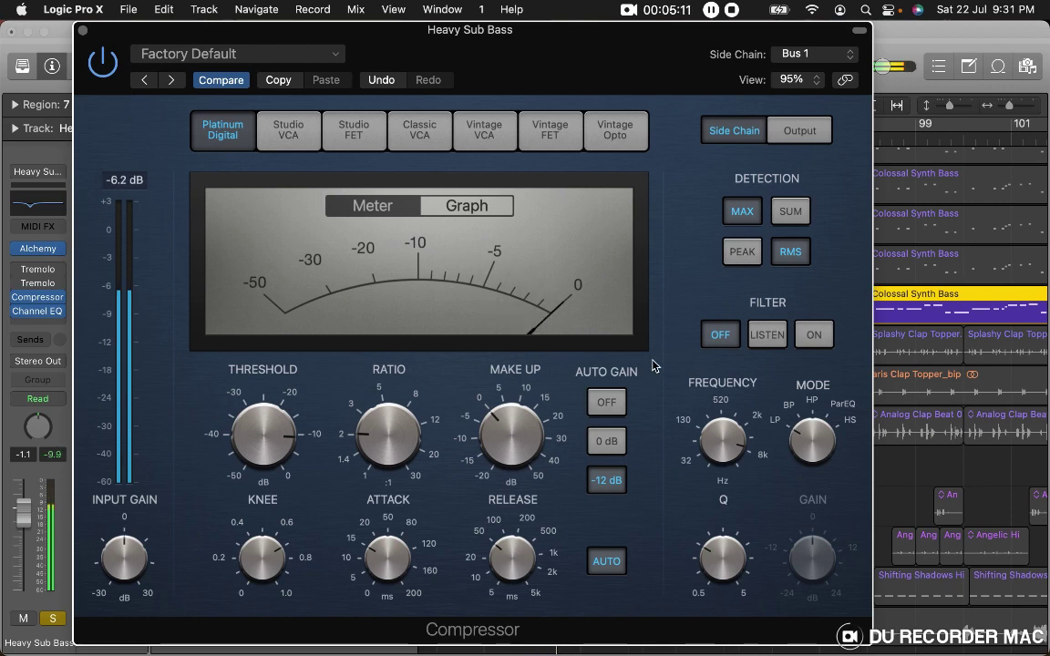
pyautogui.moveTo(334, 444)
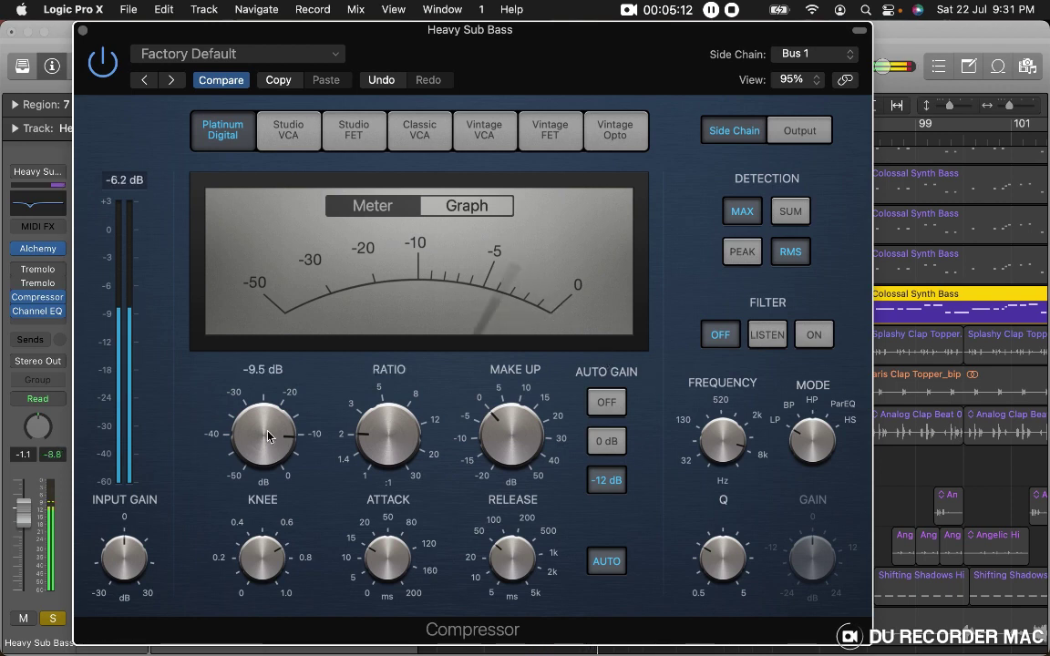
pyautogui.moveTo(265, 434); pyautogui.dragTo(260, 500)
pyautogui.moveTo(264, 438); pyautogui.dragTo(275, 376)
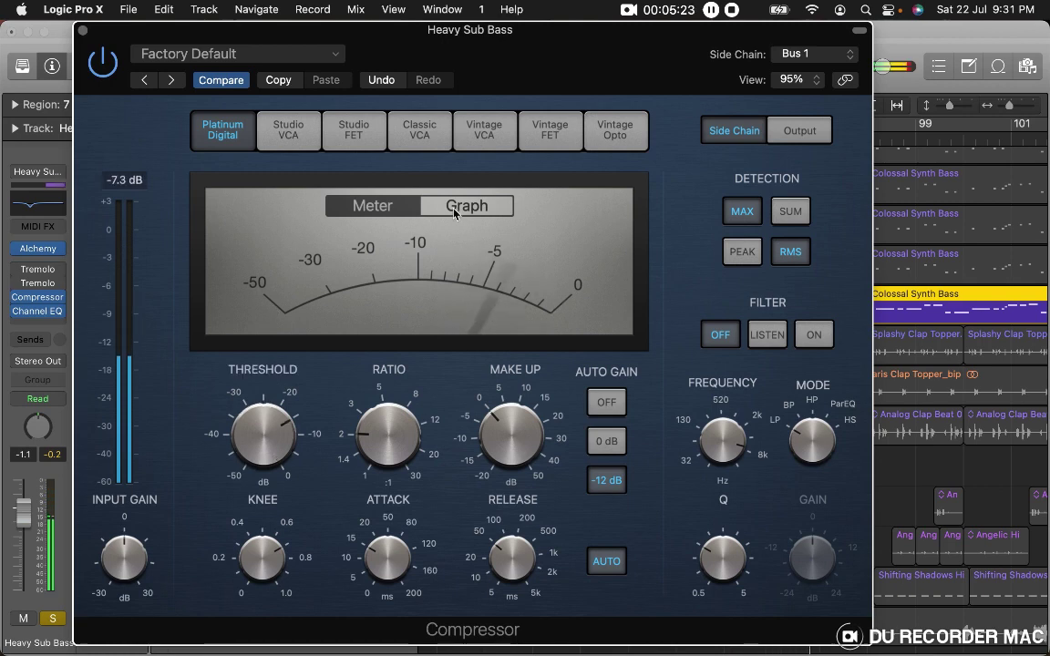
# Close the Compressor window and bypass the Compressor on Heavy Sub Bass.
pyautogui.click(82, 31)
pyautogui.moveTo(13, 301)
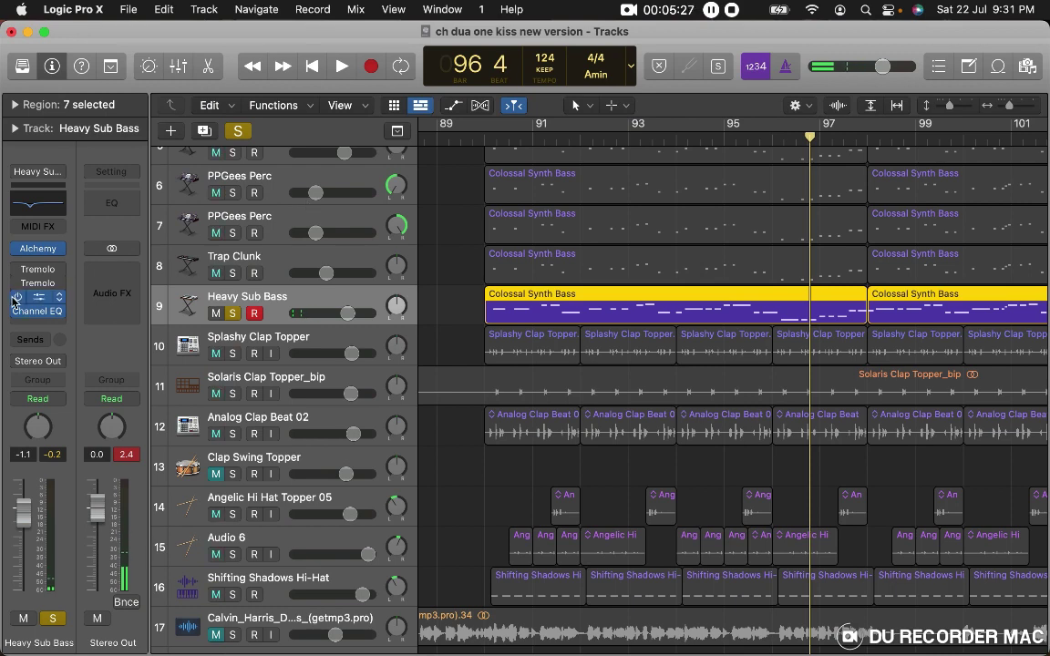
pyautogui.click(15, 269)
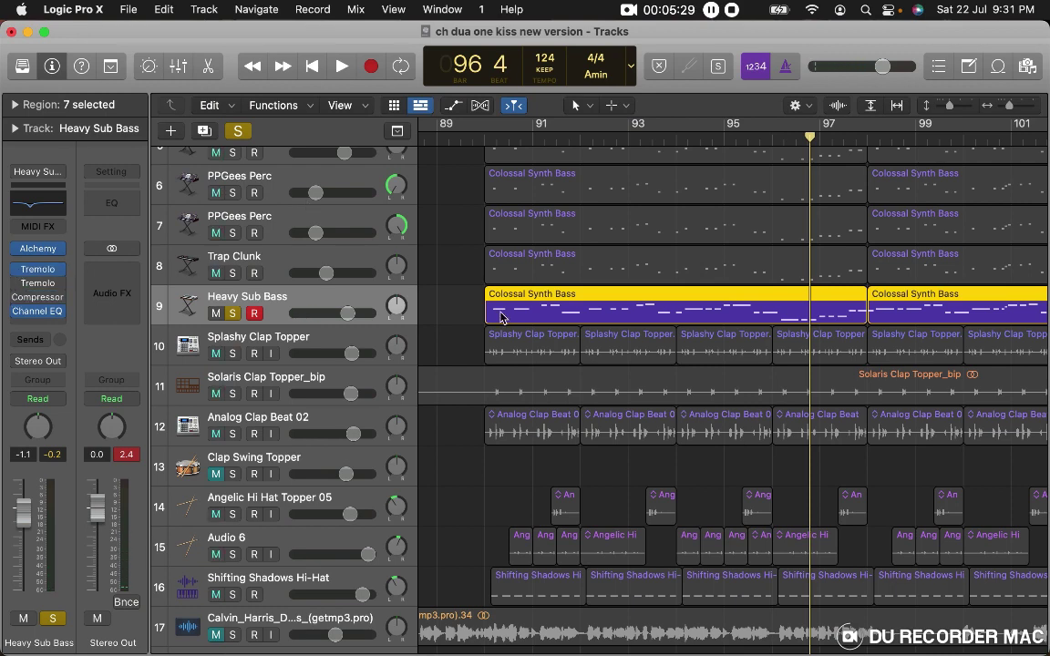
# Deselect the Heavy Sub Bass regions, turn off all soloing, and return the playhead to bar 89.
pyautogui.press('super+Left')
pyautogui.press('super+Left')
pyautogui.press('super+Left')
pyautogui.click(475, 313)
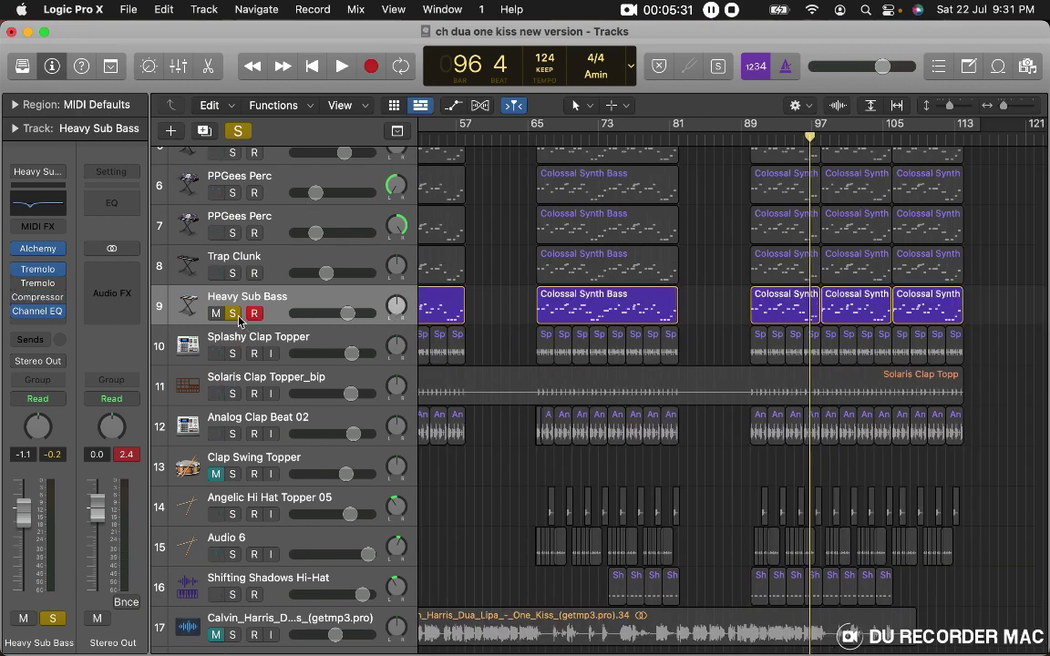
pyautogui.scroll(5, 475, 312)
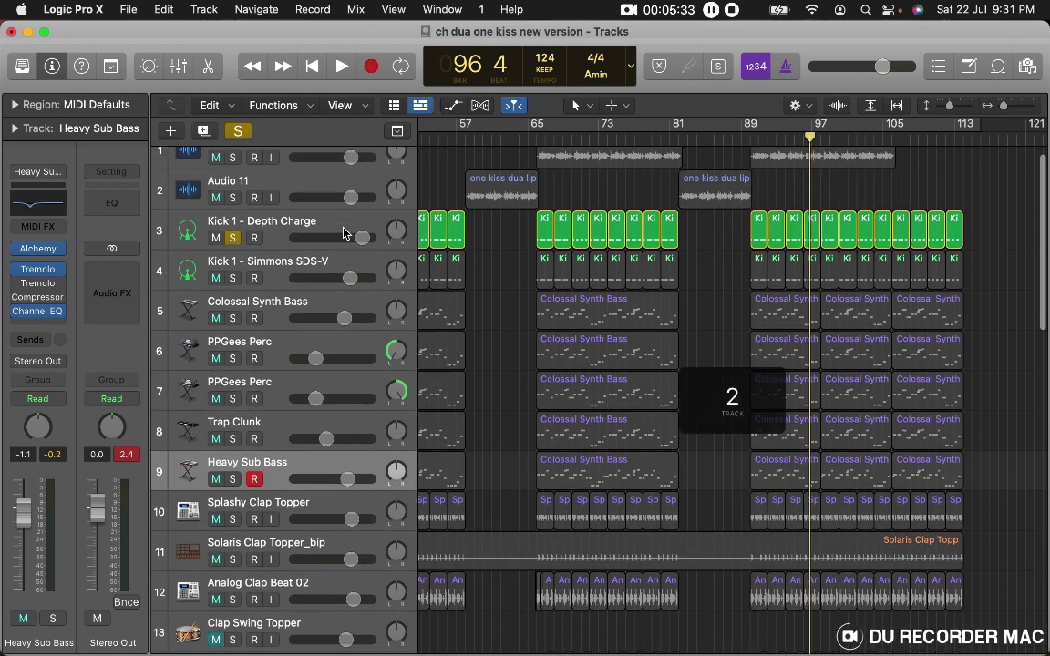
pyautogui.click(239, 129)
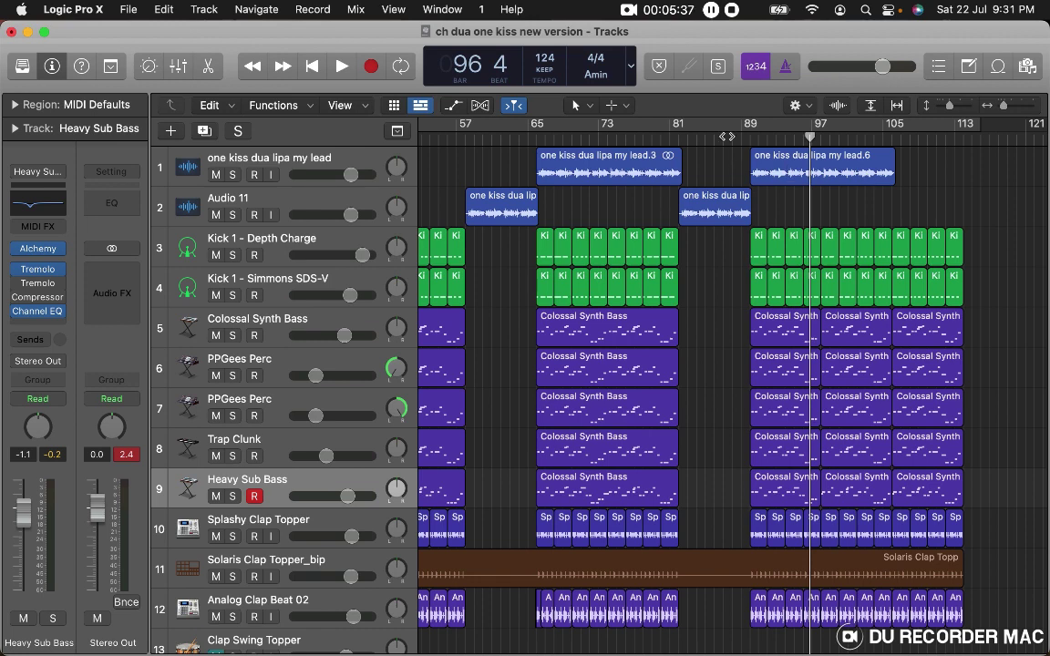
pyautogui.click(743, 141)
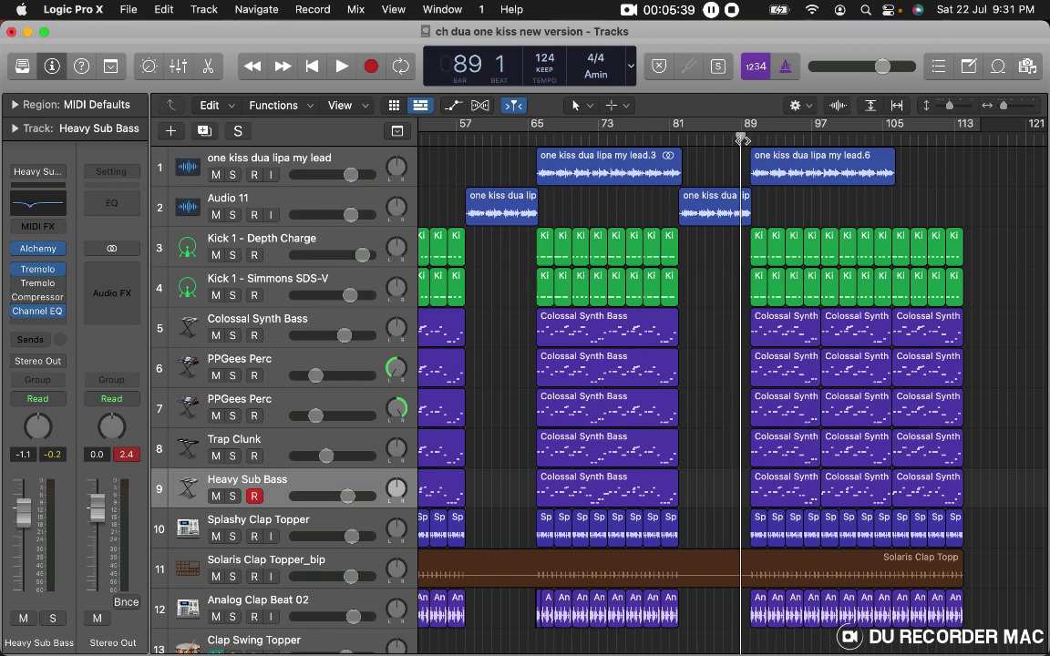